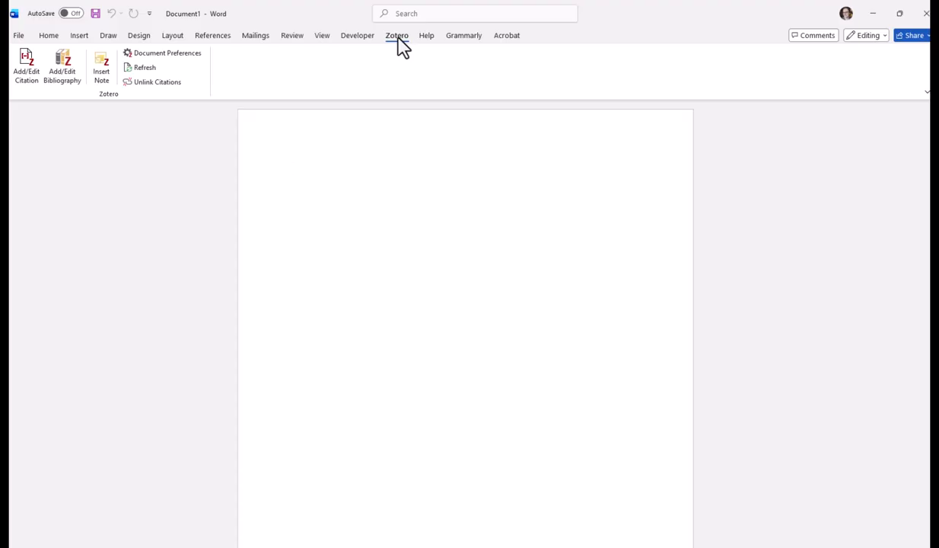
Step: Switch to Zotero and close the two open document tabs, leaving only the Dissertation library view
{"action": "key", "text": "alt+Tab"}
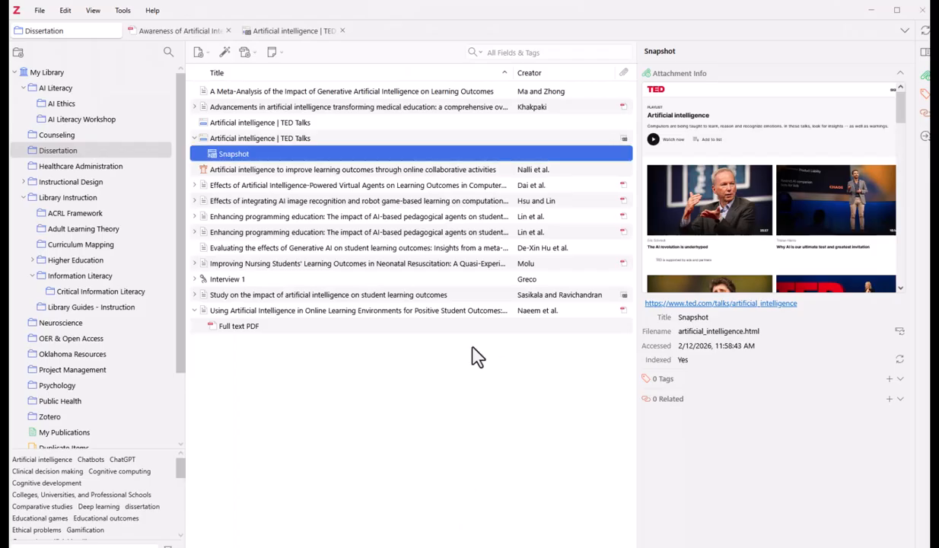
{"action": "left_click", "coordinate": [228, 30]}
{"action": "left_click", "coordinate": [227, 30]}
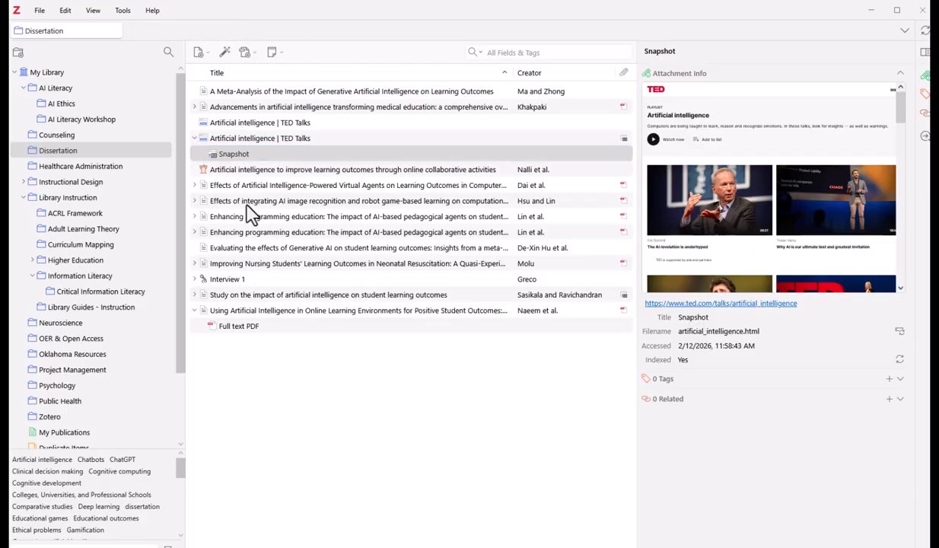
Step: Check the Microsoft Word add-in's installation status in Zotero's Cite settings, and close the settings
{"action": "left_click", "coordinate": [73, 14]}
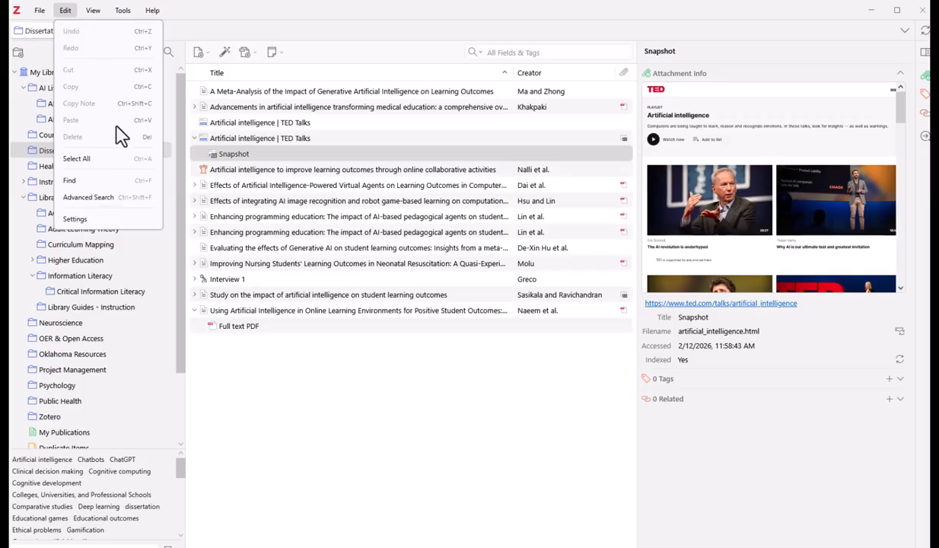
{"action": "left_click", "coordinate": [126, 220]}
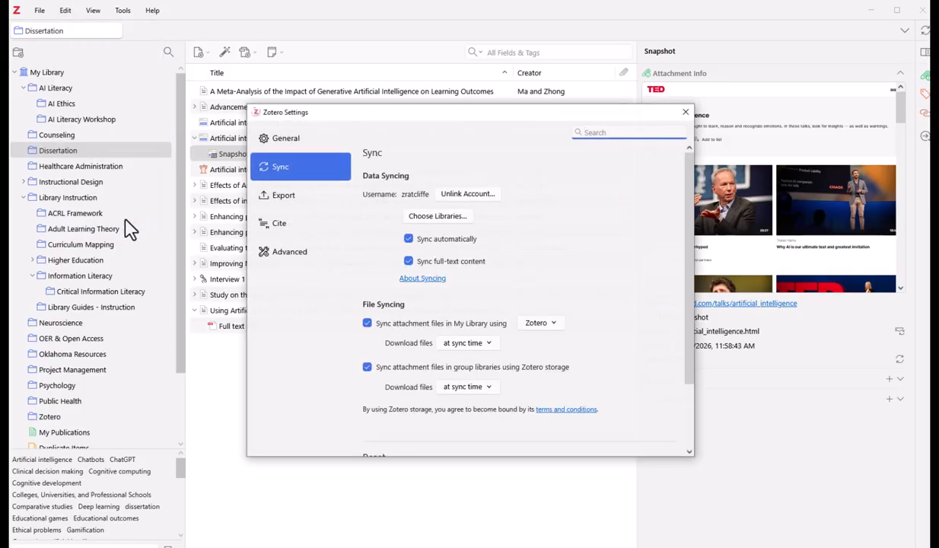
{"action": "left_click", "coordinate": [312, 237]}
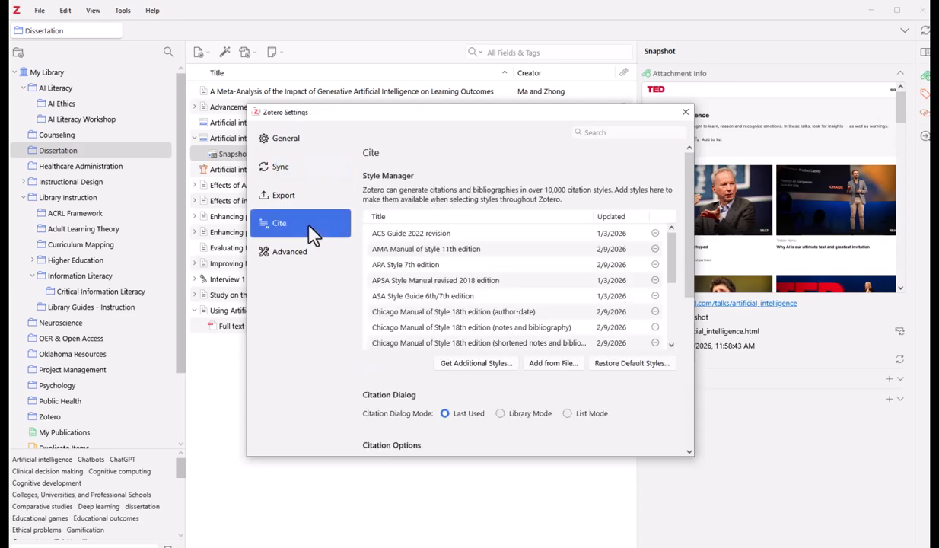
{"action": "scroll", "coordinate": [503, 335], "scroll_direction": "down", "scroll_amount": 10}
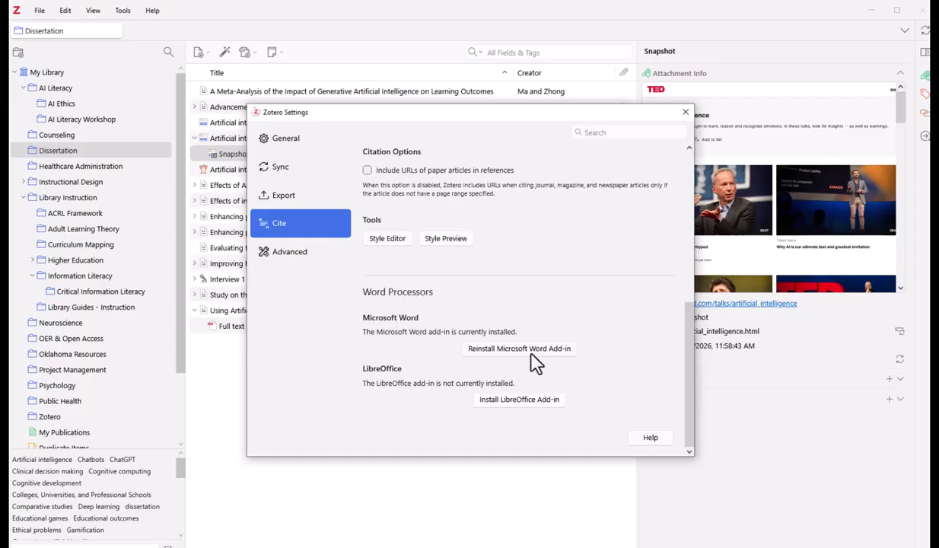
{"action": "left_click", "coordinate": [685, 113]}
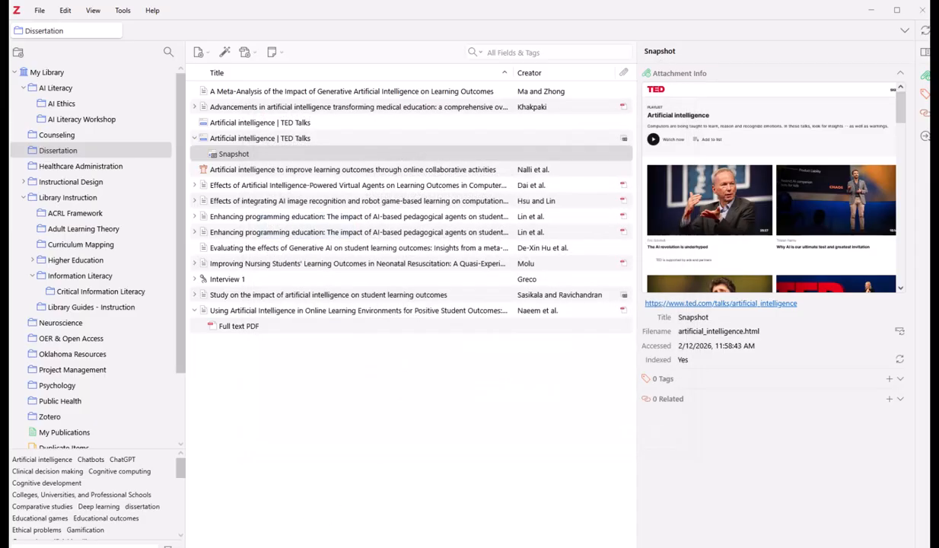
Step: Return to the Word document and set its Zotero citation style to APA Style 7th edition
{"action": "left_click", "coordinate": [285, 547]}
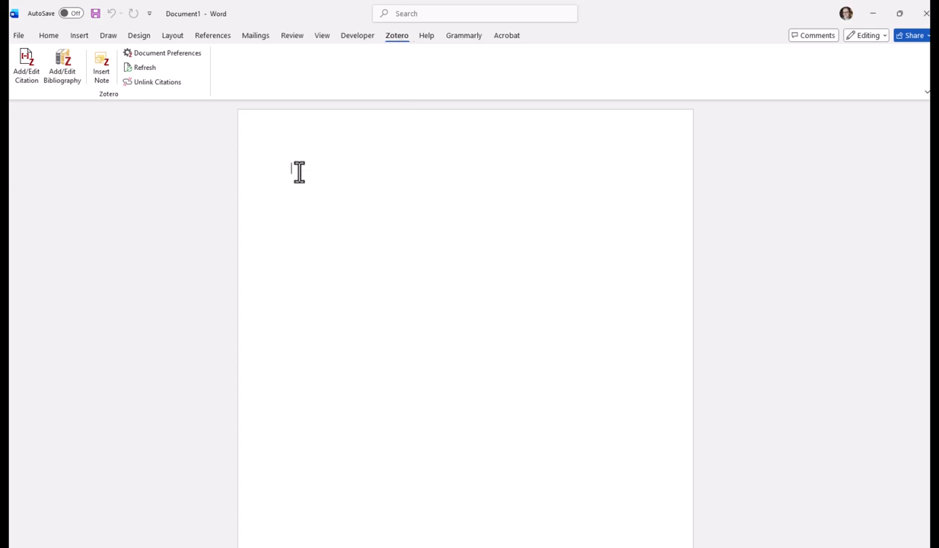
{"action": "left_click", "coordinate": [183, 63]}
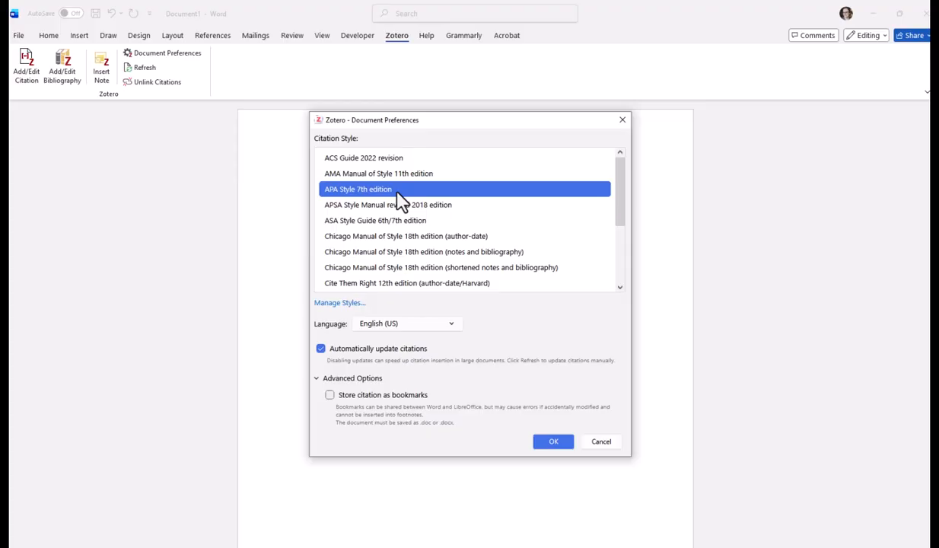
{"action": "left_click", "coordinate": [555, 444]}
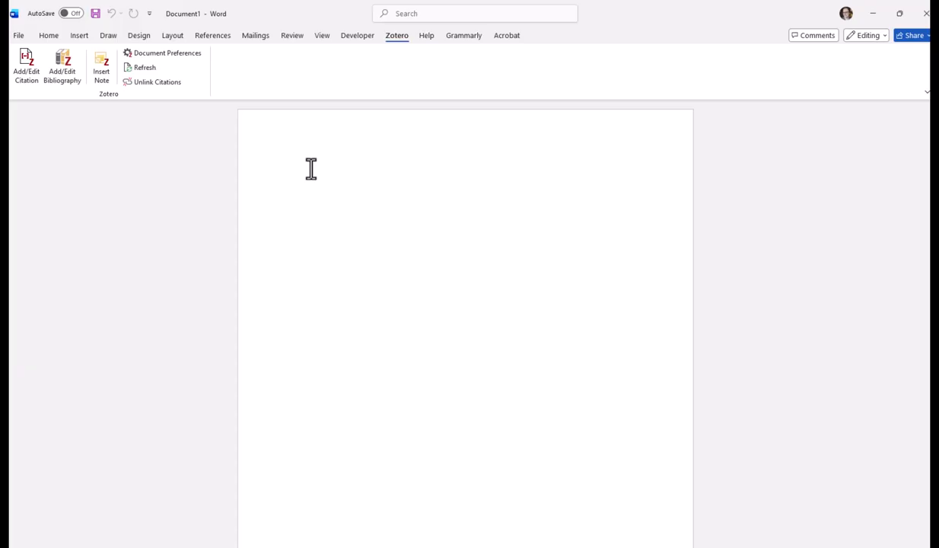
Step: Enter the centered title "Dissertation Draft 1 – College Student Learning Outcomes and Generative AI" at the start of the document
{"action": "left_click", "coordinate": [49, 35]}
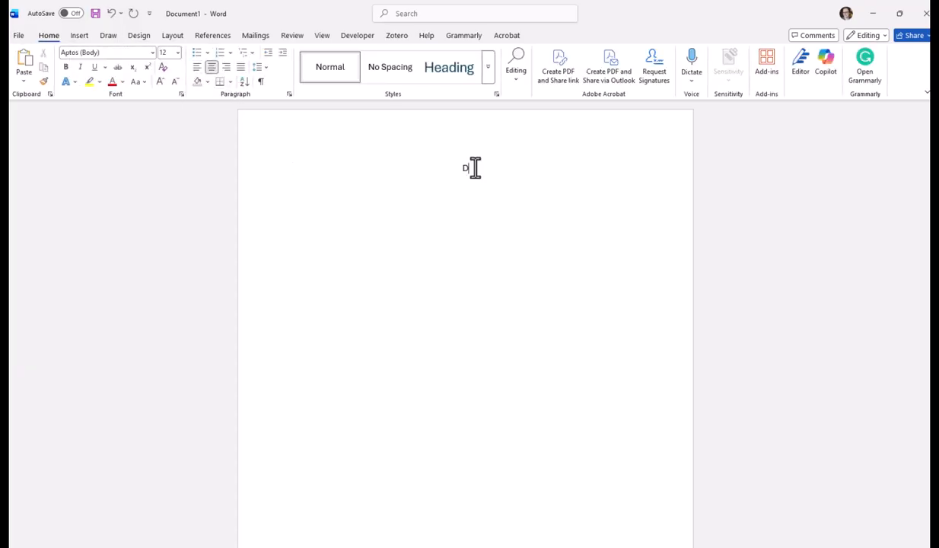
{"action": "type", "text": "issertation Draft "}
{"action": "type", "text": "1 - "}
{"action": "type", "text": "College Student Learning Outcomes"}
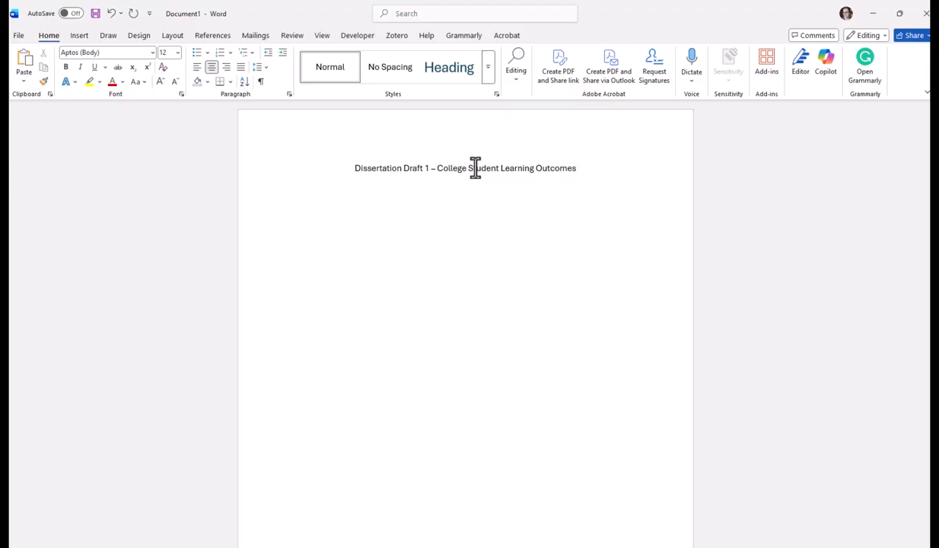
{"action": "type", "text": " and Generative A"}
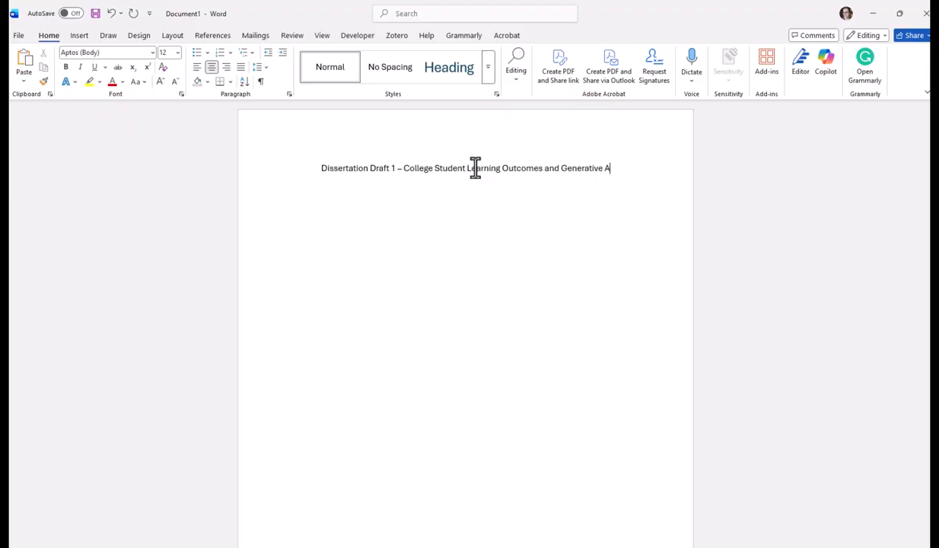
{"action": "type", "text": "I"}
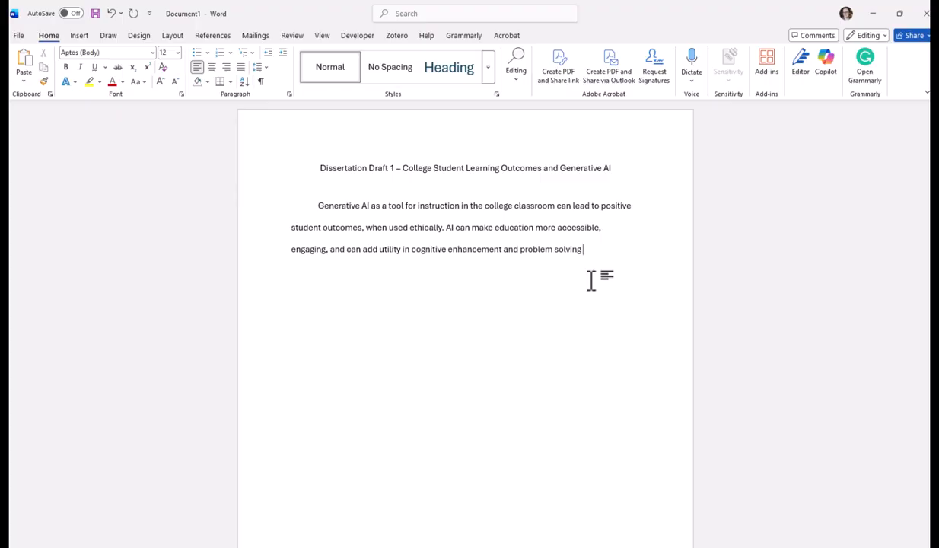
Step: Insert a Zotero citation for the first "A Comparative Study on the Influence of Artificial Int..." entry after "problem solving" and end the sentence with a period
{"action": "left_click", "coordinate": [401, 38]}
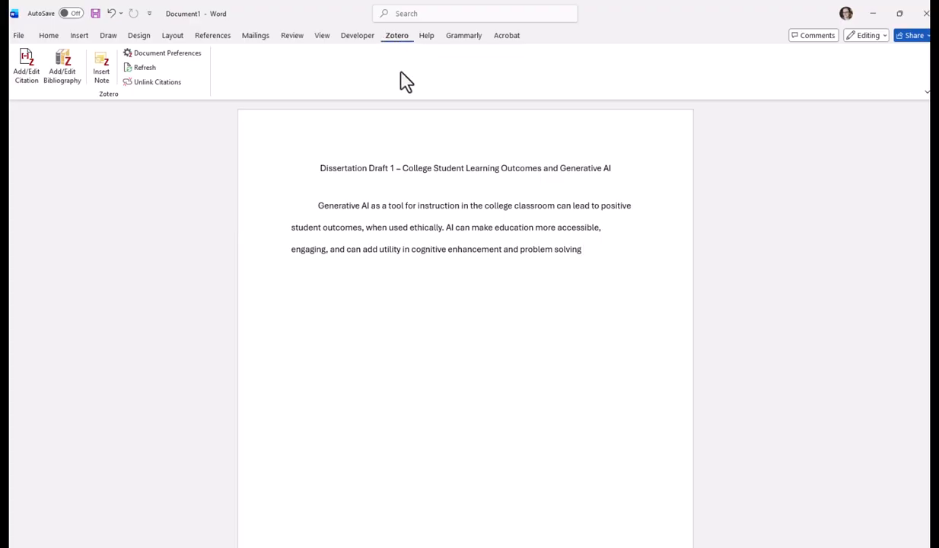
{"action": "left_click", "coordinate": [26, 80]}
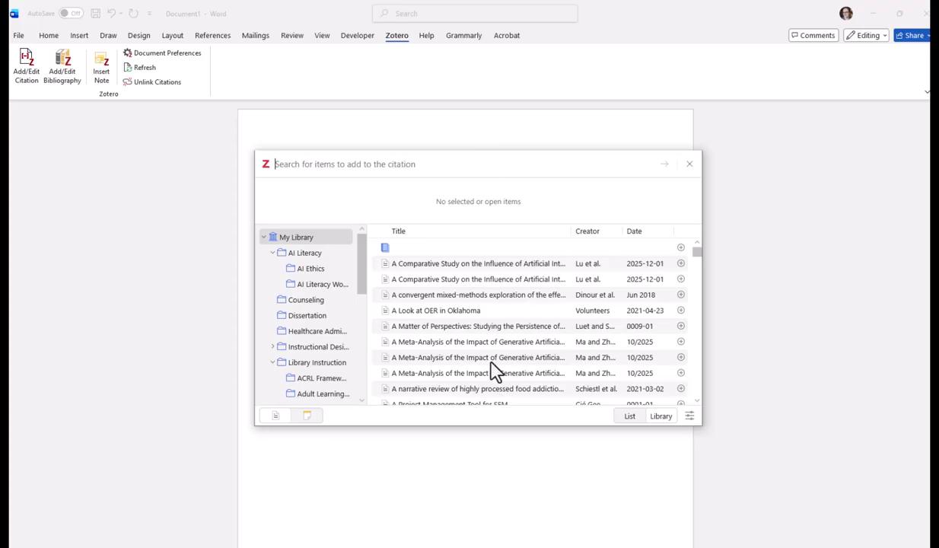
{"action": "left_click_drag", "start_coordinate": [451, 188], "coordinate": [448, 172]}
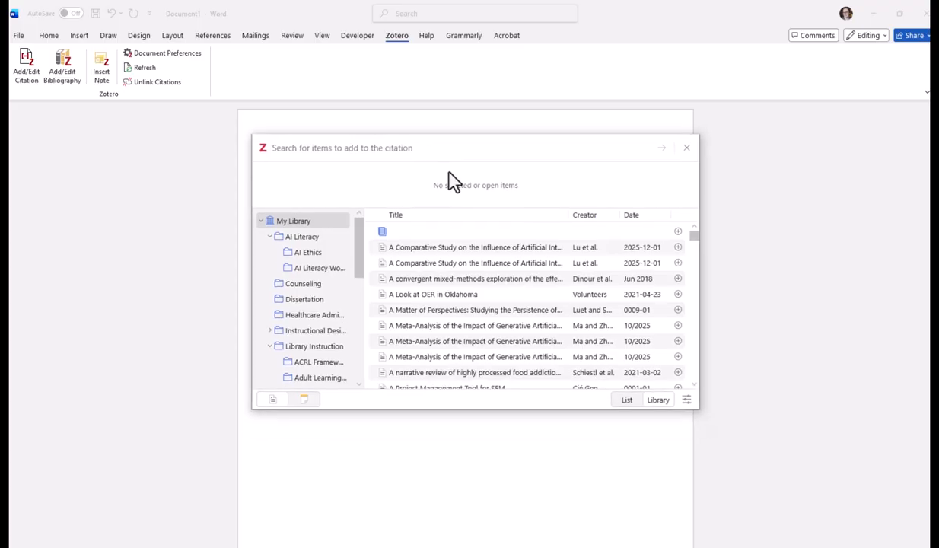
{"action": "left_click", "coordinate": [628, 402]}
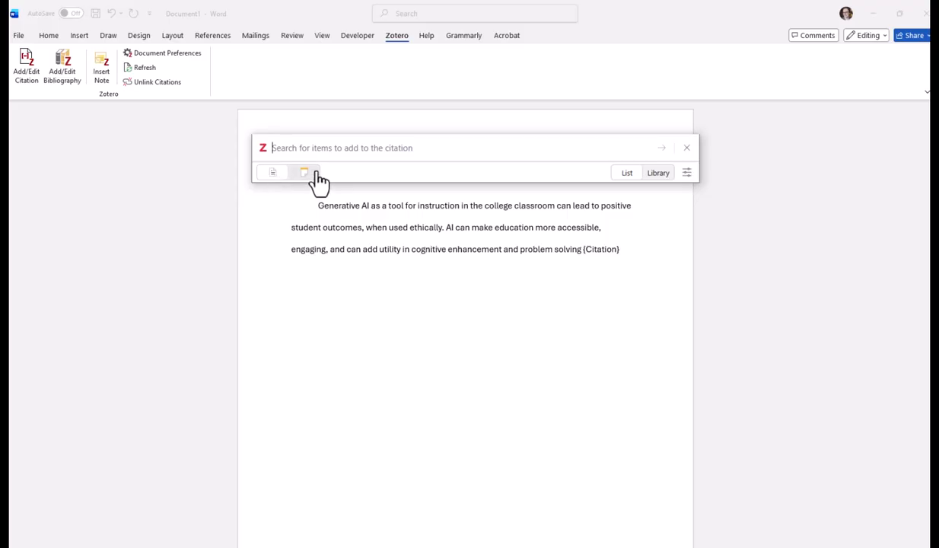
{"action": "left_click", "coordinate": [657, 174]}
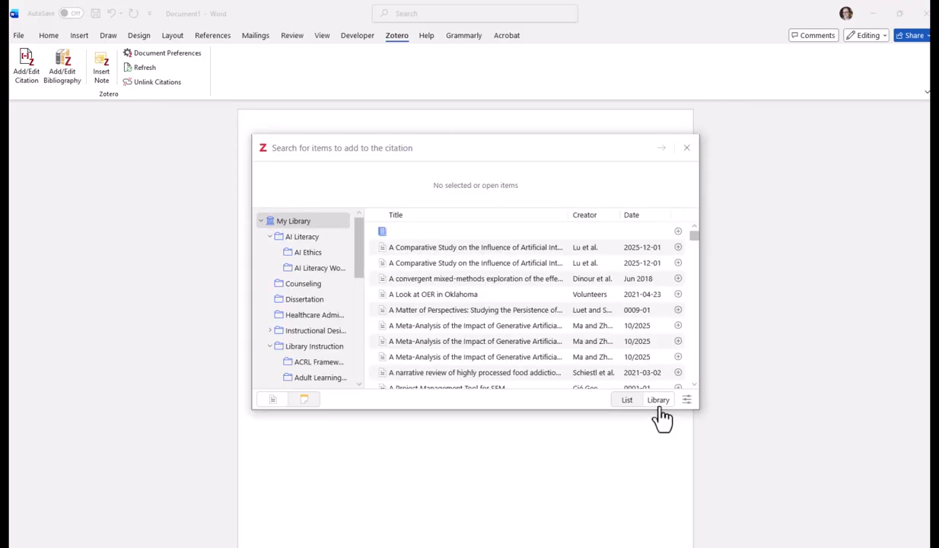
{"action": "scroll", "coordinate": [572, 338], "scroll_direction": "down", "scroll_amount": 5}
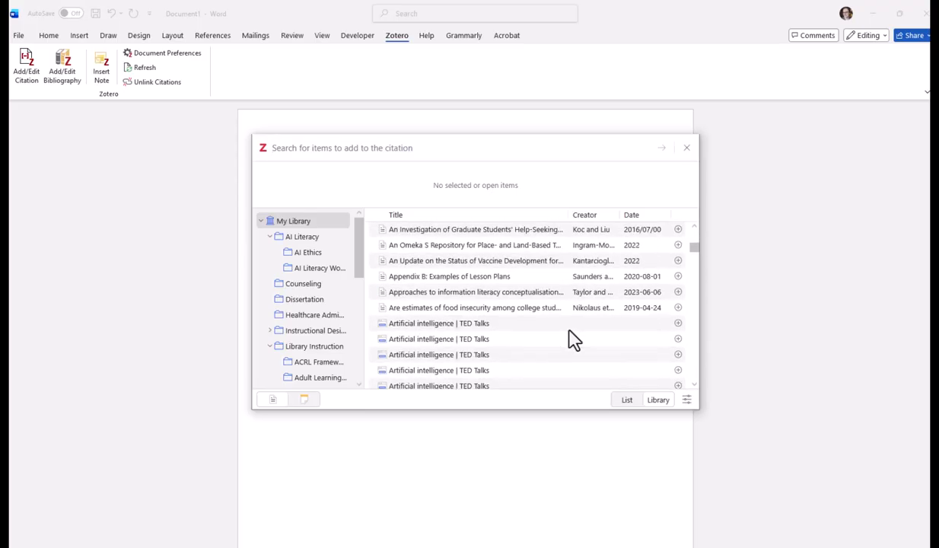
{"action": "scroll", "coordinate": [573, 338], "scroll_direction": "up", "scroll_amount": 5}
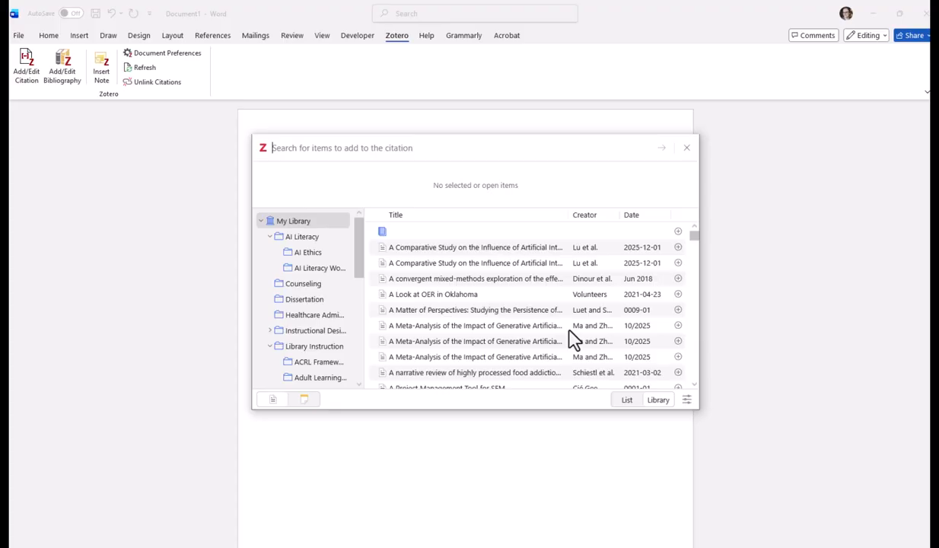
{"action": "left_click", "coordinate": [439, 248]}
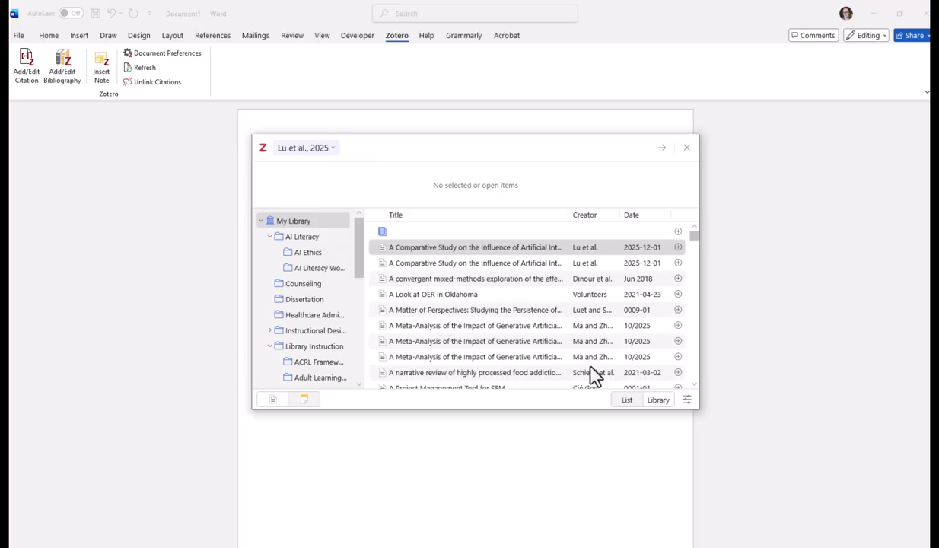
{"action": "left_click", "coordinate": [661, 148]}
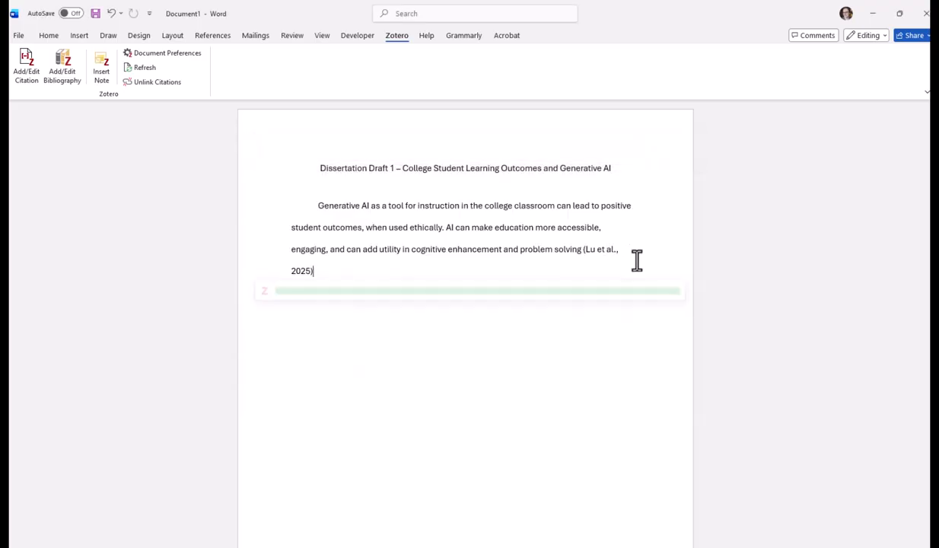
{"action": "type", "text": ". "}
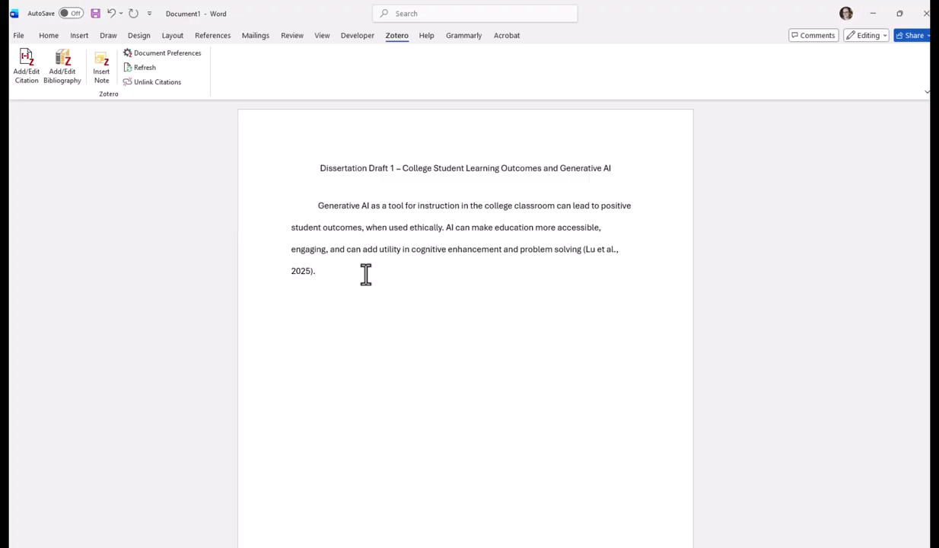
{"action": "type", "text": "Another sentence"}
Step: Append "Another sentence" with one citation combining "A Matter of Perspectives" and "A narrative review of highly processed food addiction", ending it with a period
{"action": "left_click", "coordinate": [31, 71]}
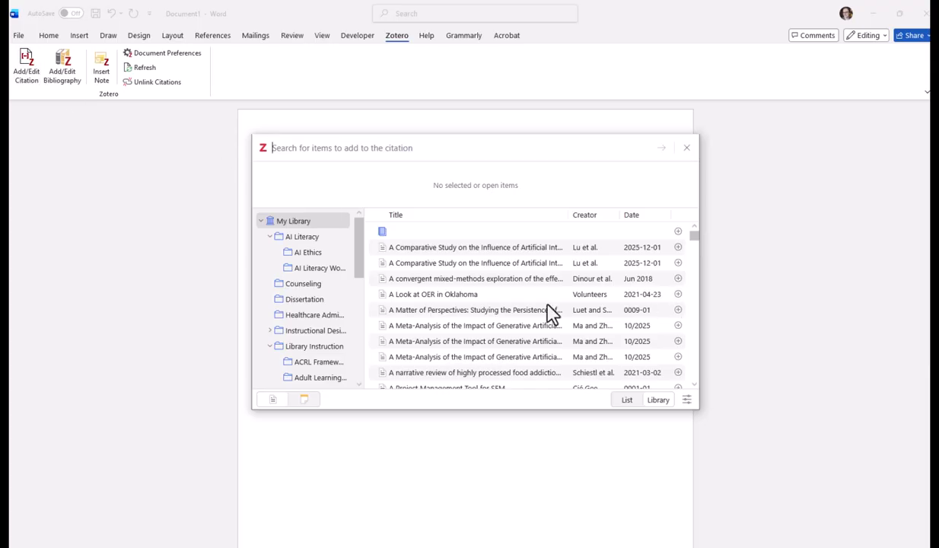
{"action": "left_click", "coordinate": [472, 310]}
{"action": "scroll", "coordinate": [572, 325], "scroll_direction": "down", "scroll_amount": 3}
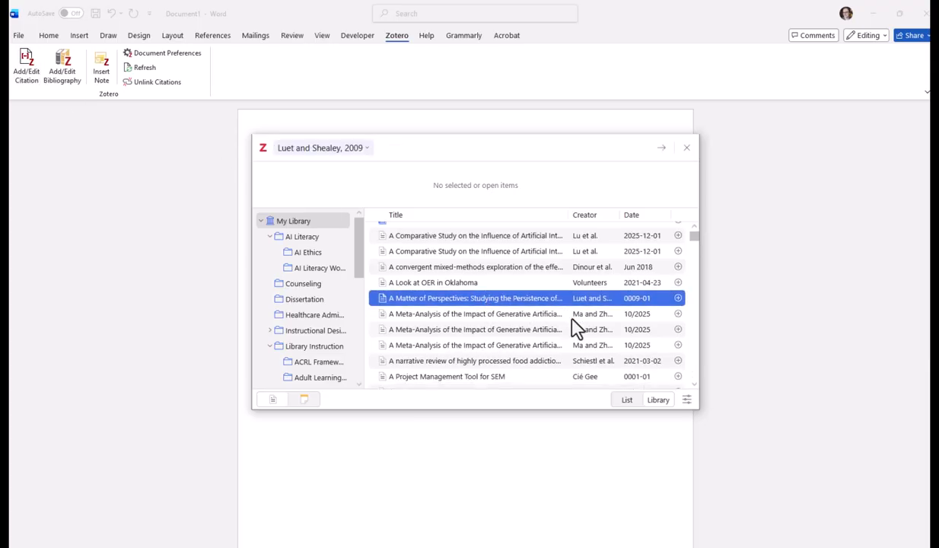
{"action": "left_click", "coordinate": [449, 317]}
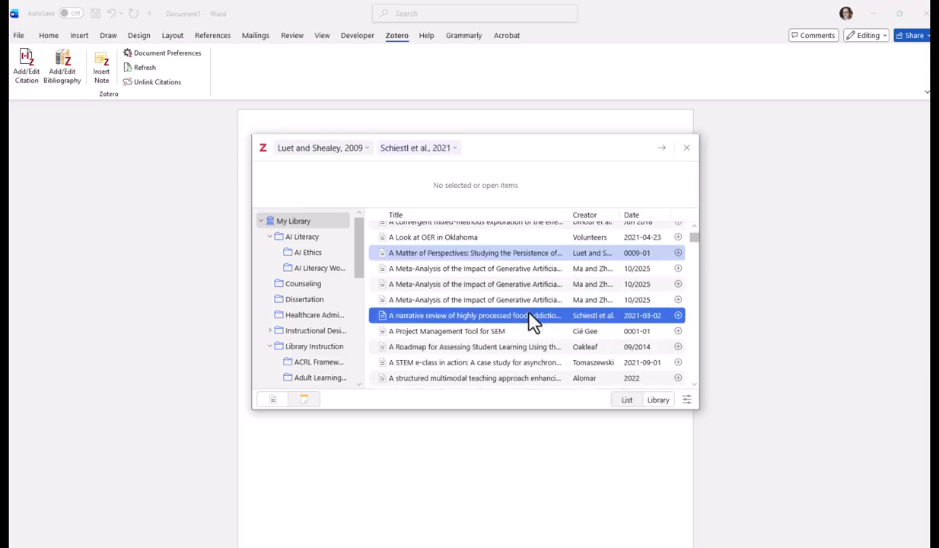
{"action": "scroll", "coordinate": [453, 315], "scroll_direction": "down", "scroll_amount": 5}
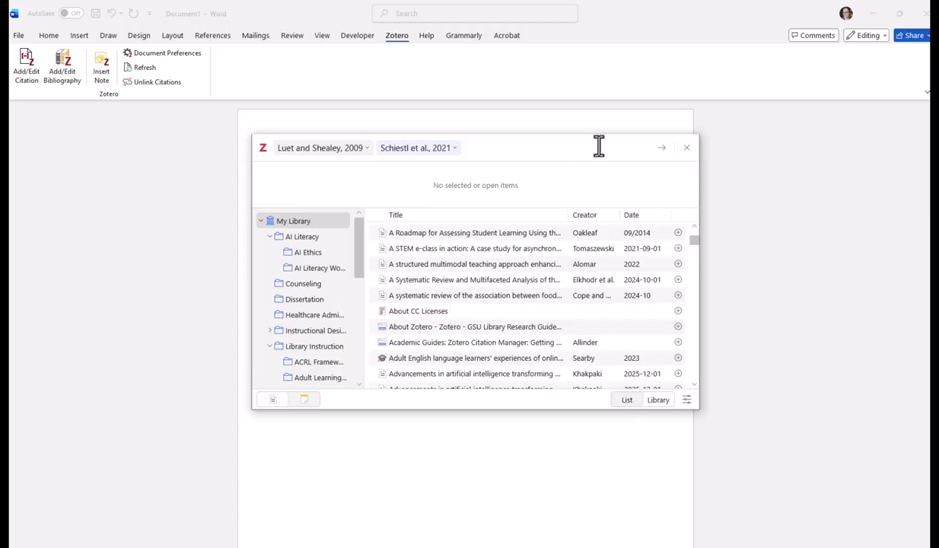
{"action": "left_click", "coordinate": [657, 155]}
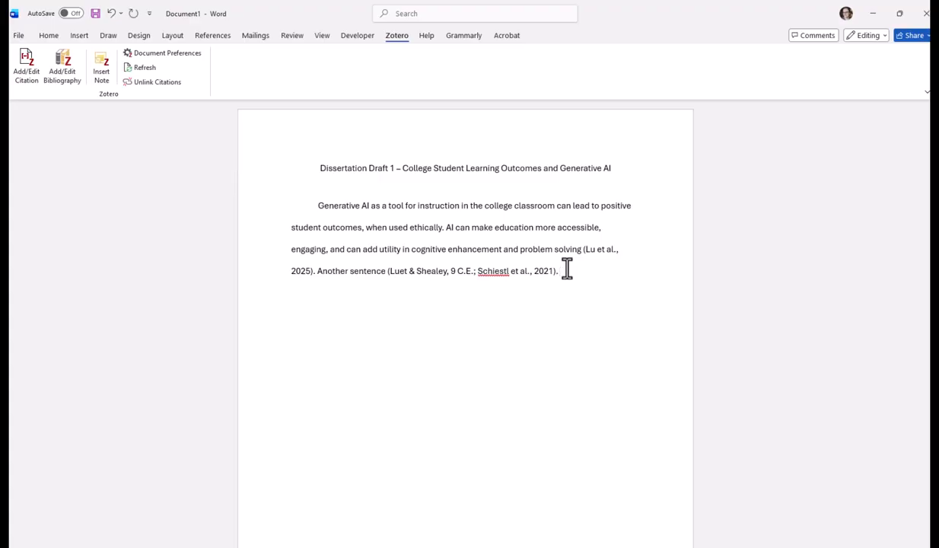
Step: Append "Another relevant sentence" and add "About CC Licenses", "A structured multimodal teaching approach" and "Academic Guides: Zotero Citation Manager" to a new citation
{"action": "type", "text": "nother relevant sen"}
{"action": "type", "text": "tence"}
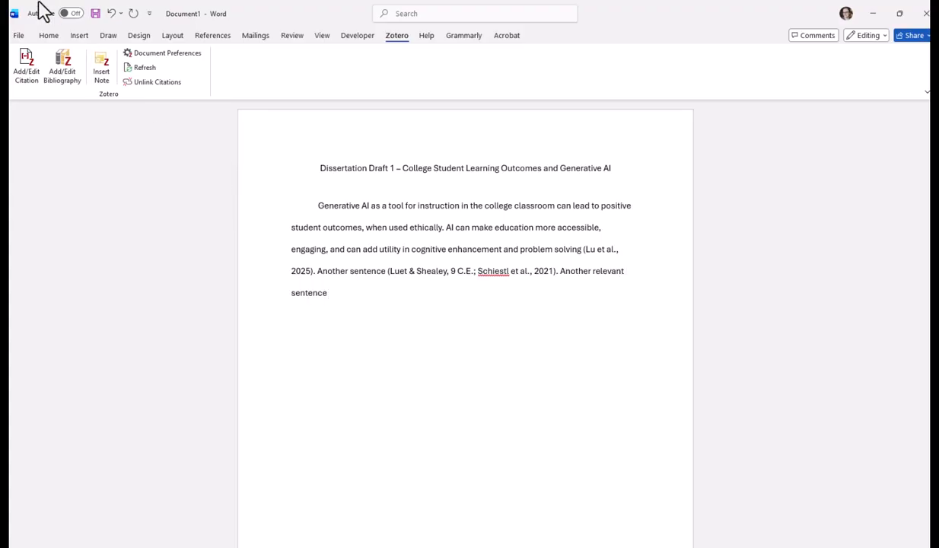
{"action": "left_click", "coordinate": [26, 67]}
{"action": "scroll", "coordinate": [437, 319], "scroll_direction": "down", "scroll_amount": 5}
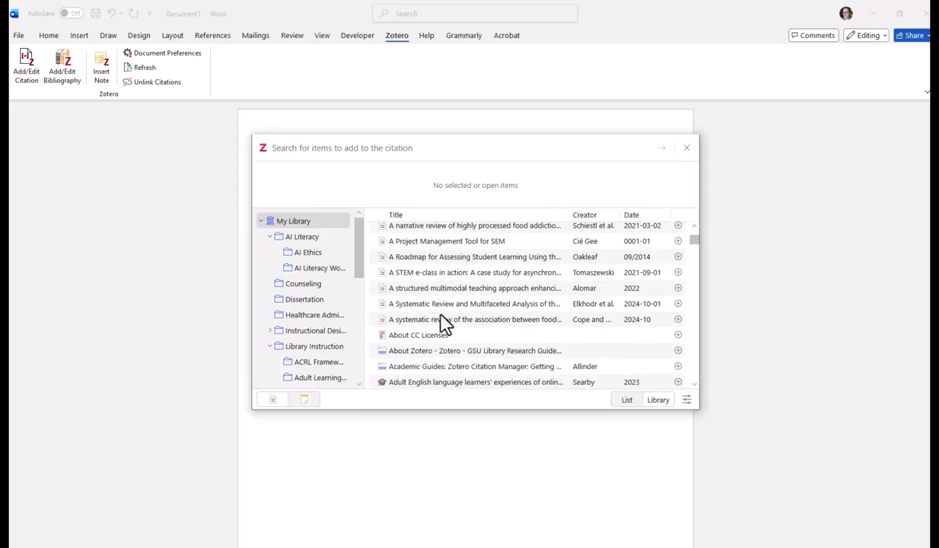
{"action": "left_click", "coordinate": [444, 312]}
{"action": "left_click", "coordinate": [513, 266]}
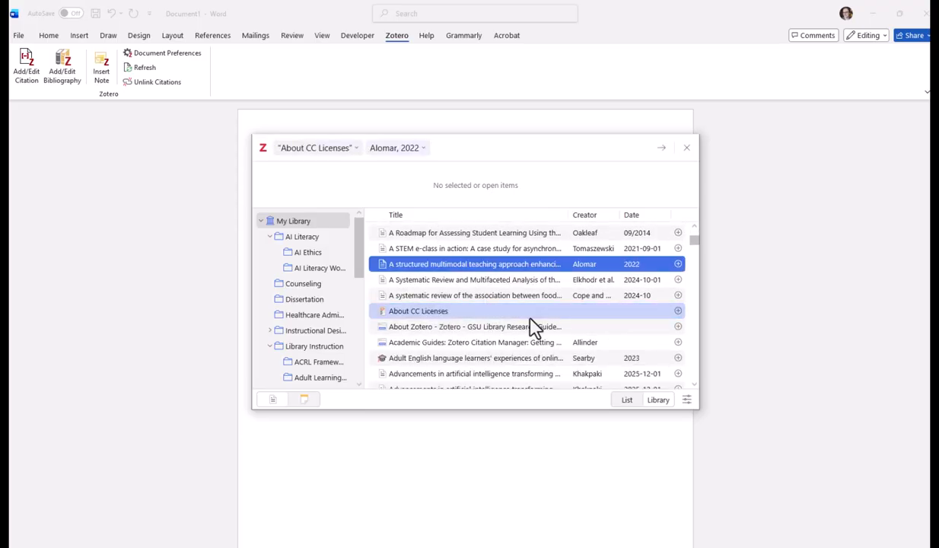
{"action": "left_click", "coordinate": [484, 344]}
Step: Remove "About CC Licenses" from the new citation's sources and insert the citation into the document
{"action": "left_click", "coordinate": [366, 267]}
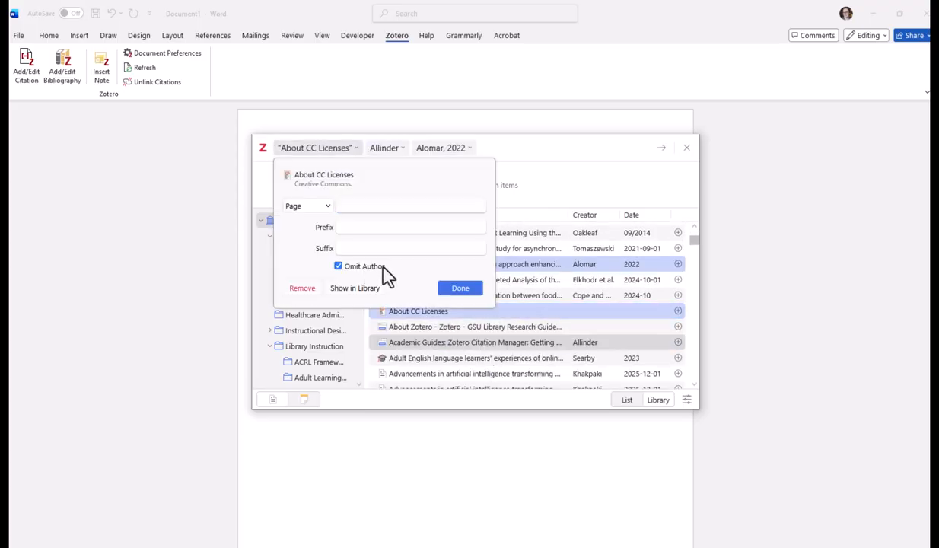
{"action": "left_click", "coordinate": [302, 289]}
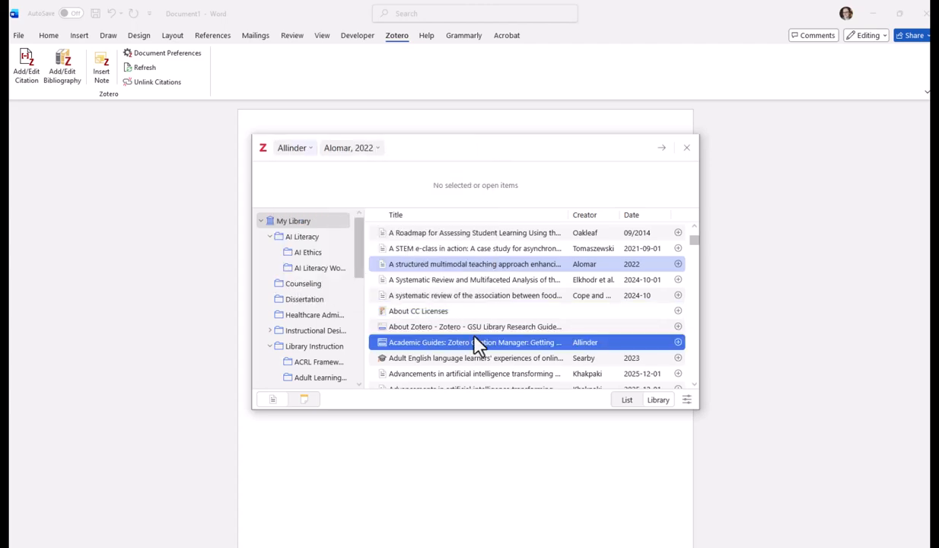
{"action": "scroll", "coordinate": [487, 365], "scroll_direction": "down", "scroll_amount": 3}
{"action": "left_click", "coordinate": [472, 323]}
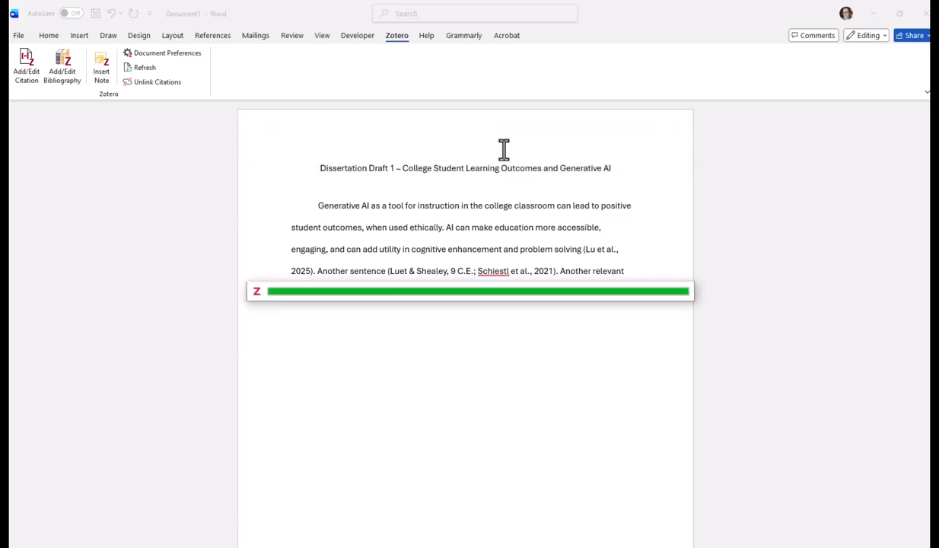
Step: In the "Another relevant sentence" citation, replace the last source with "An Omeka S Repository for Place- and Land-Based T..." and end the sentence with a period
{"action": "left_click", "coordinate": [437, 292]}
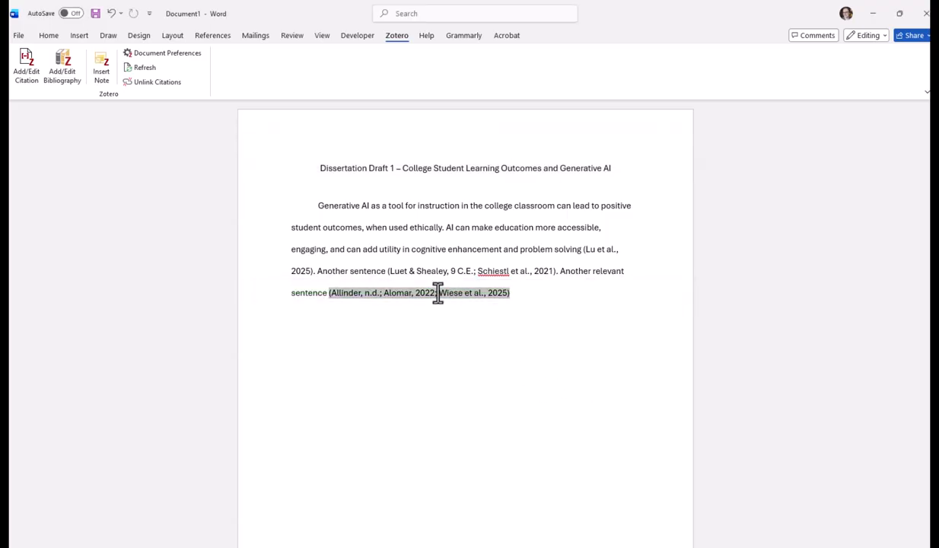
{"action": "left_click", "coordinate": [32, 67]}
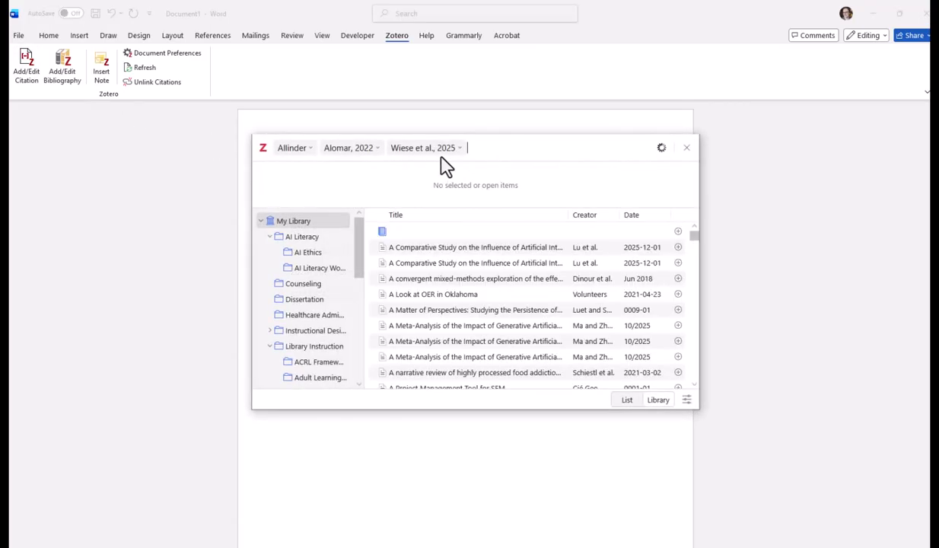
{"action": "key", "text": "BackSpace"}
{"action": "scroll", "coordinate": [534, 356], "scroll_direction": "down", "scroll_amount": 10}
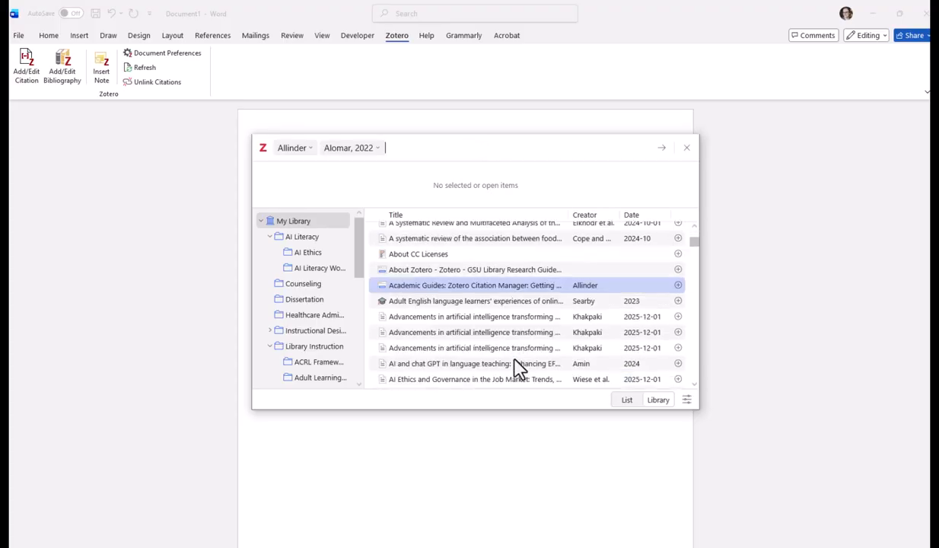
{"action": "left_click", "coordinate": [474, 362]}
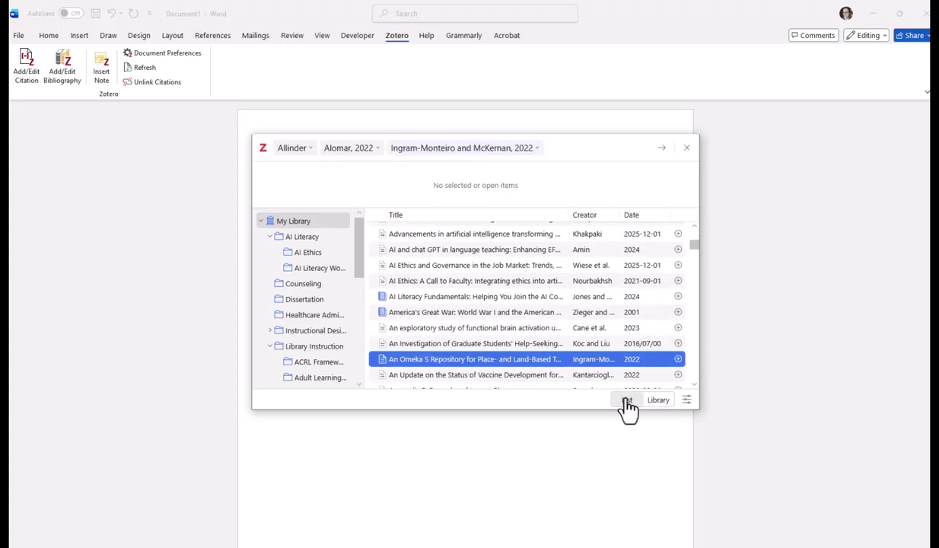
{"action": "left_click", "coordinate": [661, 149]}
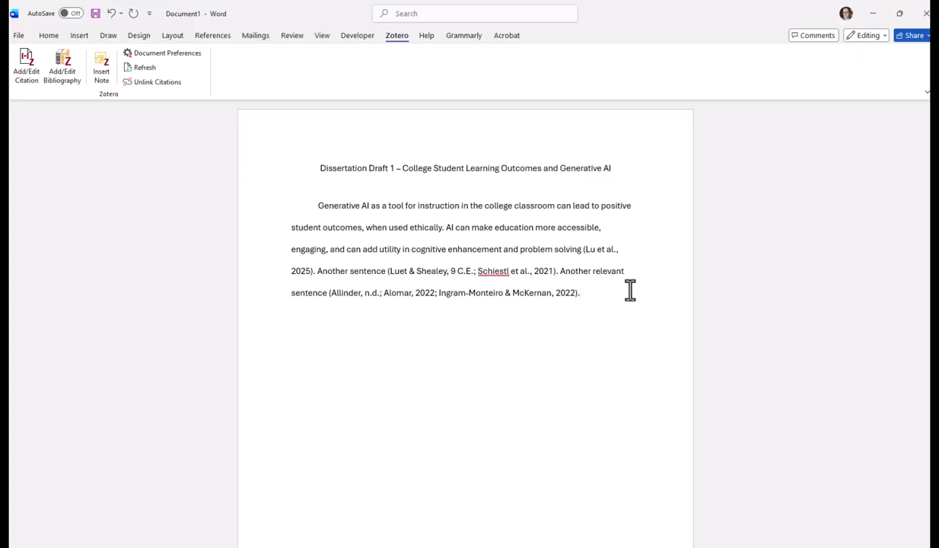
Step: Start a new page after the paragraph's last sentence and enter the heading "References" on it
{"action": "scroll", "coordinate": [594, 295], "scroll_direction": "down", "scroll_amount": 3}
{"action": "left_click", "coordinate": [511, 517]}
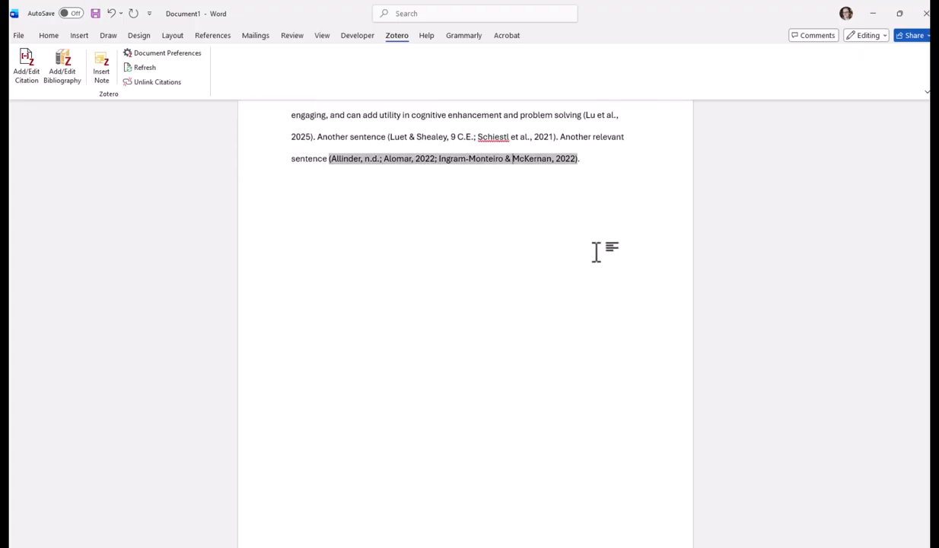
{"action": "left_click", "coordinate": [603, 145]}
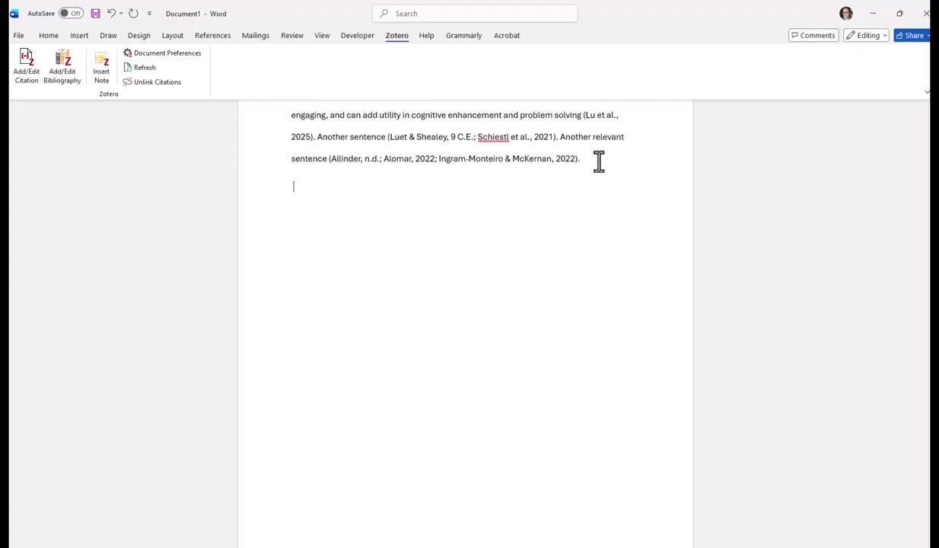
{"action": "key", "text": "ctrl+Return"}
{"action": "type", "text": "References"}
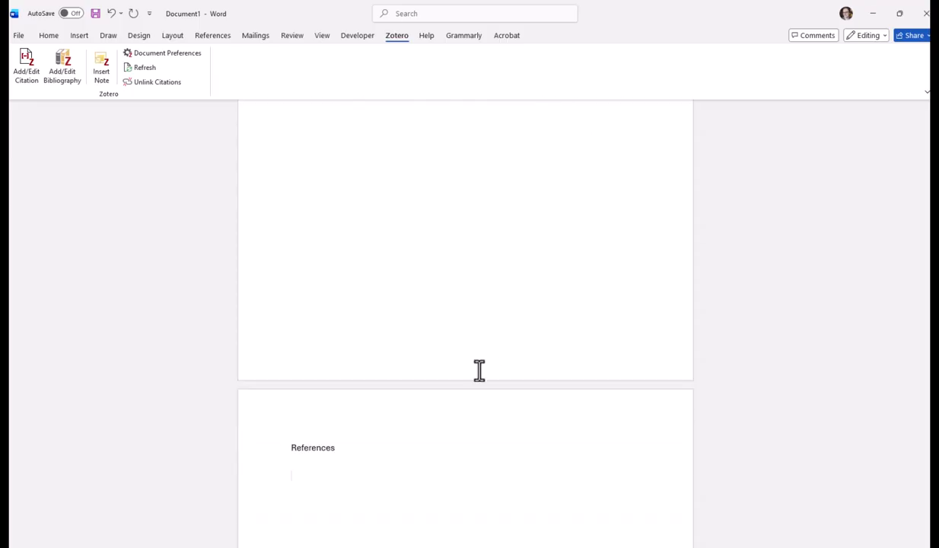
Step: Center the "References" heading and add a new line beneath it
{"action": "left_click_drag", "start_coordinate": [394, 421], "coordinate": [291, 445]}
{"action": "left_click", "coordinate": [291, 450]}
{"action": "left_click", "coordinate": [48, 36]}
{"action": "left_click", "coordinate": [211, 67]}
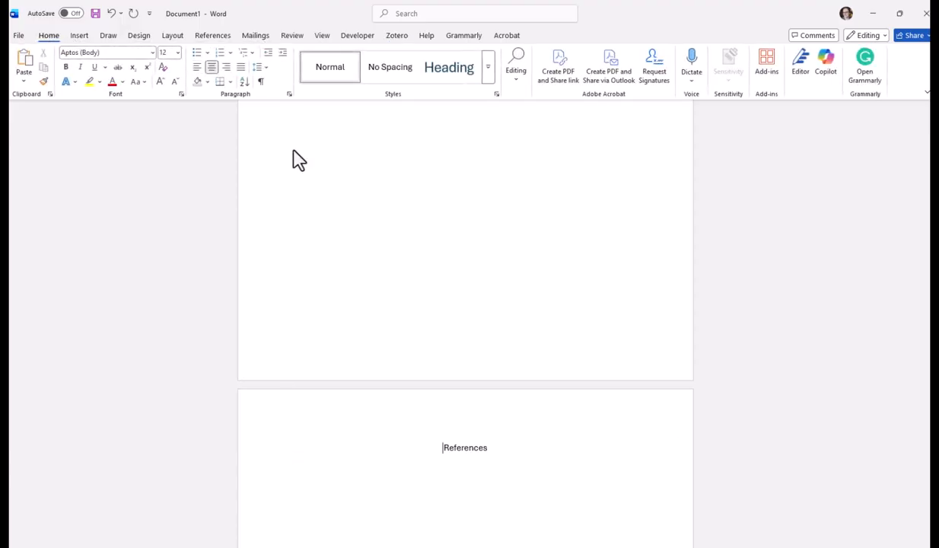
{"action": "left_click", "coordinate": [502, 447]}
{"action": "scroll", "coordinate": [572, 425], "scroll_direction": "down", "scroll_amount": 2}
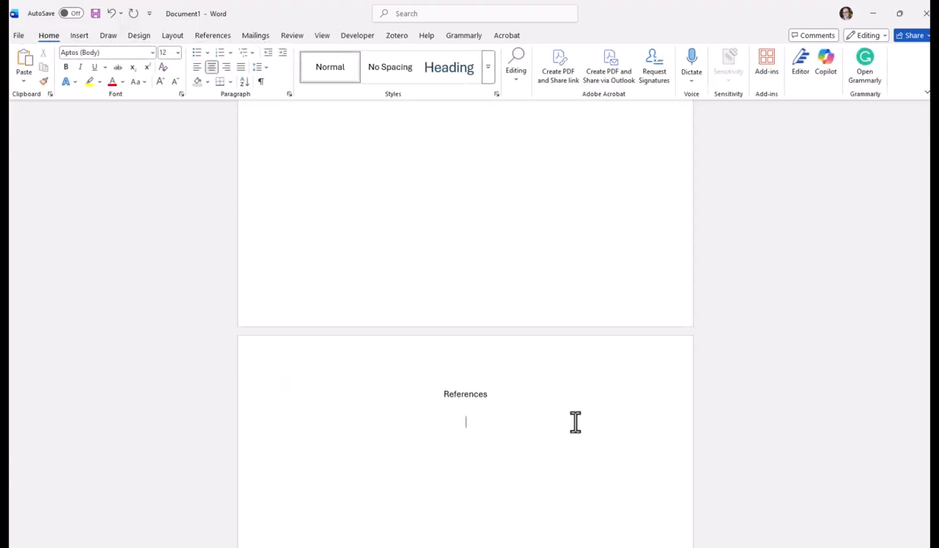
Step: Left-align the line below the "References" heading and insert the Zotero bibliography there
{"action": "left_click", "coordinate": [197, 67]}
{"action": "scroll", "coordinate": [593, 255], "scroll_direction": "down", "scroll_amount": 2}
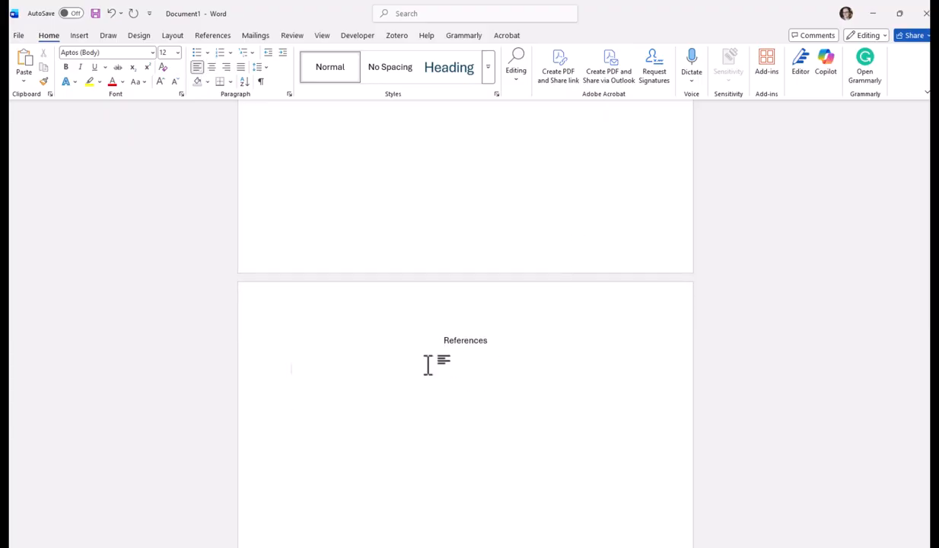
{"action": "scroll", "coordinate": [528, 252], "scroll_direction": "down", "scroll_amount": 2}
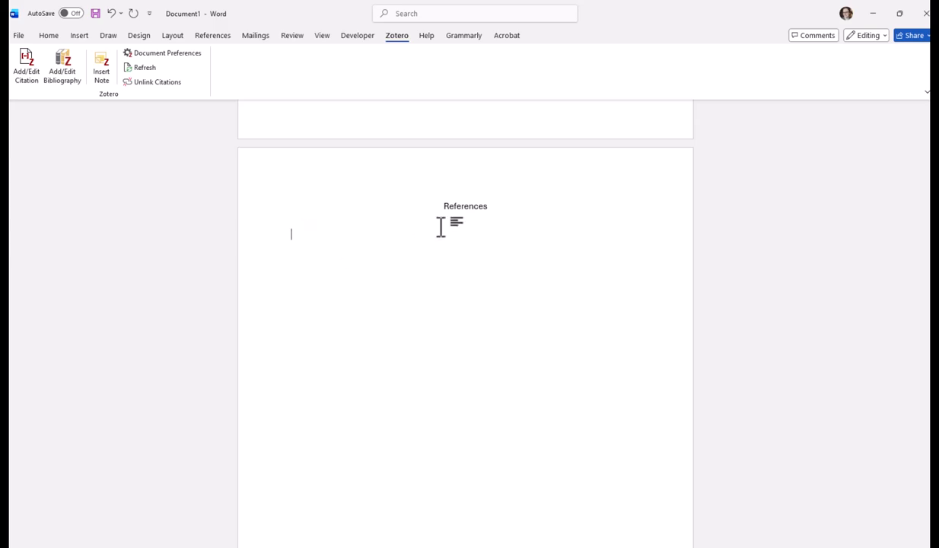
{"action": "left_click", "coordinate": [67, 89]}
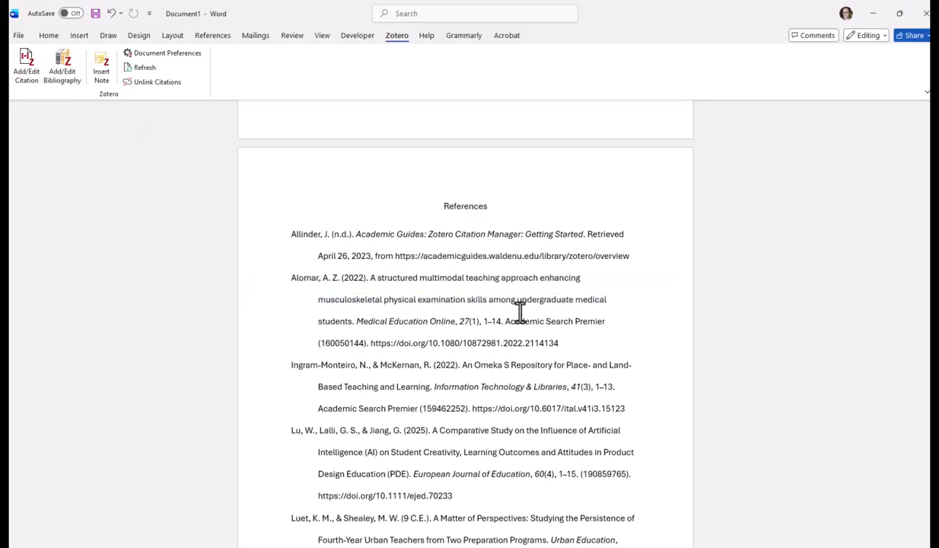
Step: Examine the generated reference list and compare its entries with the in-text citations on the draft's first page
{"action": "scroll", "coordinate": [457, 277], "scroll_direction": "down", "scroll_amount": 5}
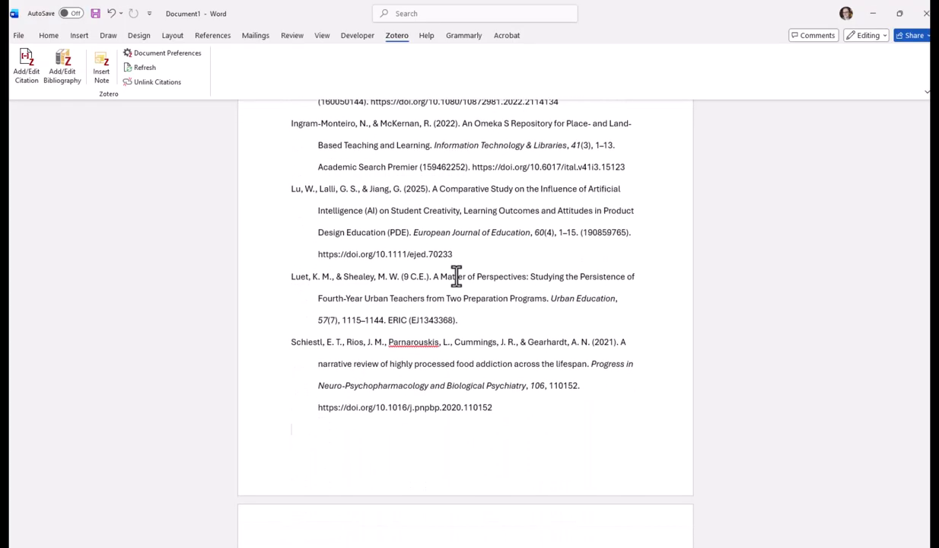
{"action": "scroll", "coordinate": [456, 276], "scroll_direction": "down", "scroll_amount": 2}
{"action": "scroll", "coordinate": [457, 276], "scroll_direction": "up", "scroll_amount": 6}
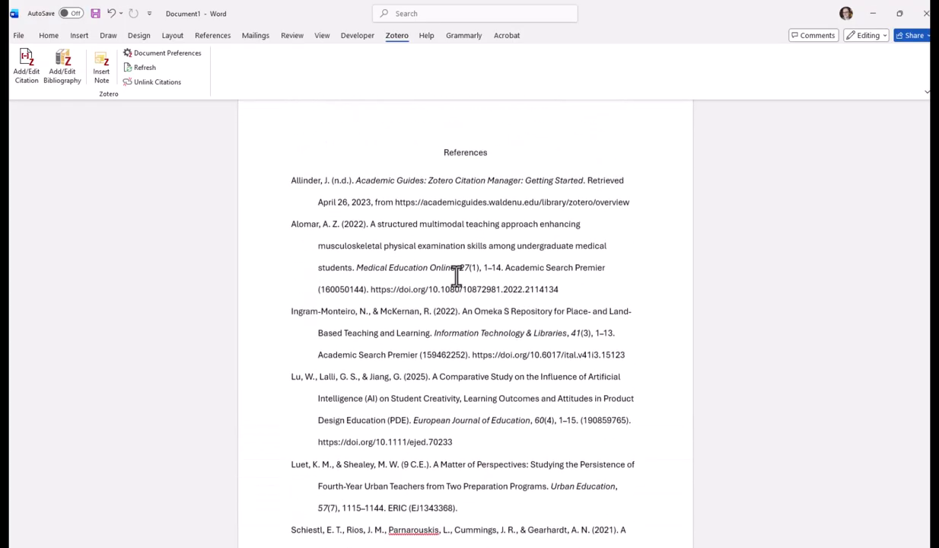
{"action": "scroll", "coordinate": [456, 276], "scroll_direction": "up", "scroll_amount": 1}
{"action": "scroll", "coordinate": [456, 276], "scroll_direction": "up", "scroll_amount": 2}
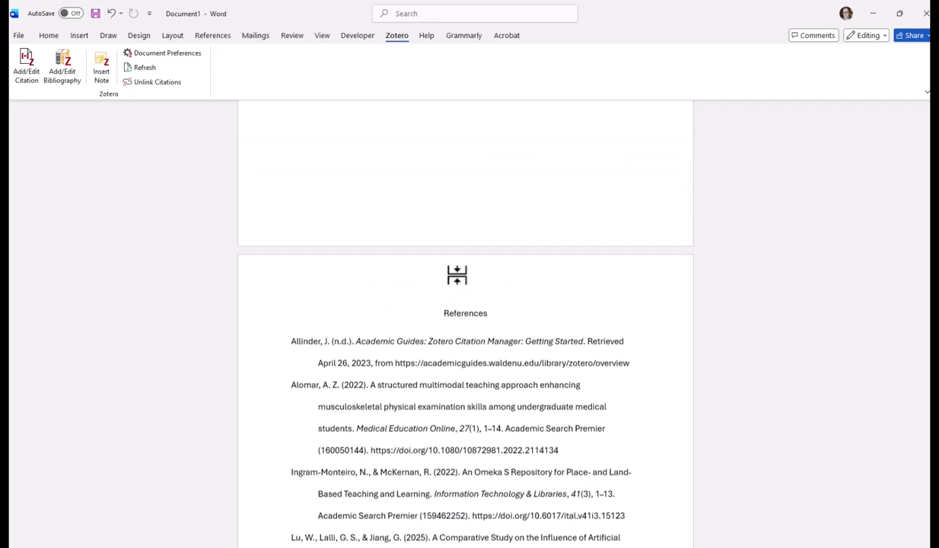
{"action": "scroll", "coordinate": [456, 276], "scroll_direction": "up", "scroll_amount": 9}
{"action": "scroll", "coordinate": [456, 276], "scroll_direction": "down", "scroll_amount": 3}
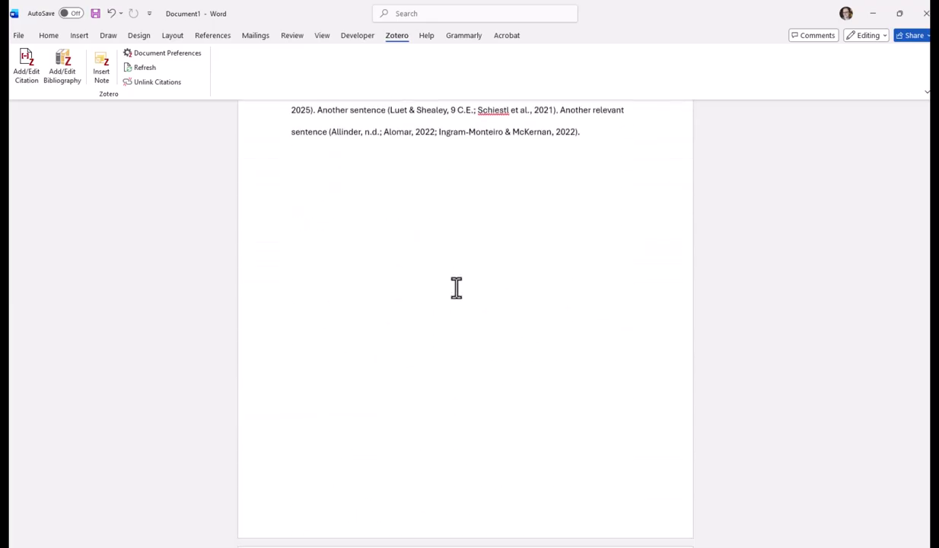
{"action": "scroll", "coordinate": [457, 287], "scroll_direction": "down", "scroll_amount": 8}
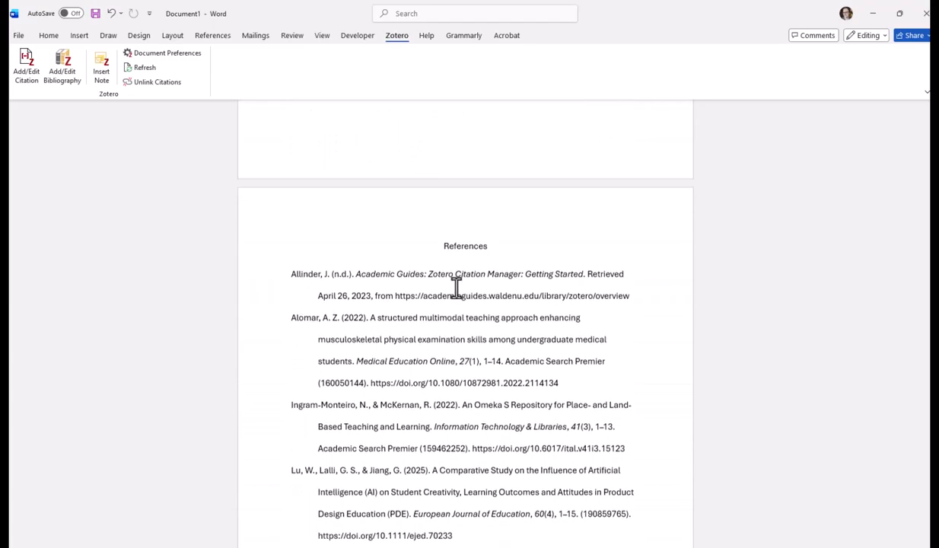
{"action": "scroll", "coordinate": [457, 288], "scroll_direction": "up", "scroll_amount": 1}
{"action": "scroll", "coordinate": [451, 279], "scroll_direction": "down", "scroll_amount": 3}
{"action": "left_click", "coordinate": [459, 311]}
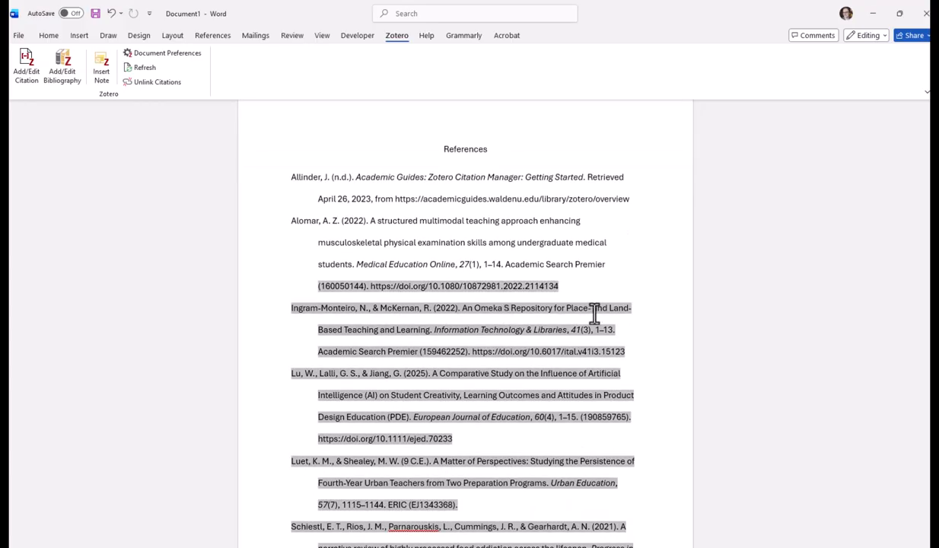
{"action": "scroll", "coordinate": [517, 321], "scroll_direction": "up", "scroll_amount": 10}
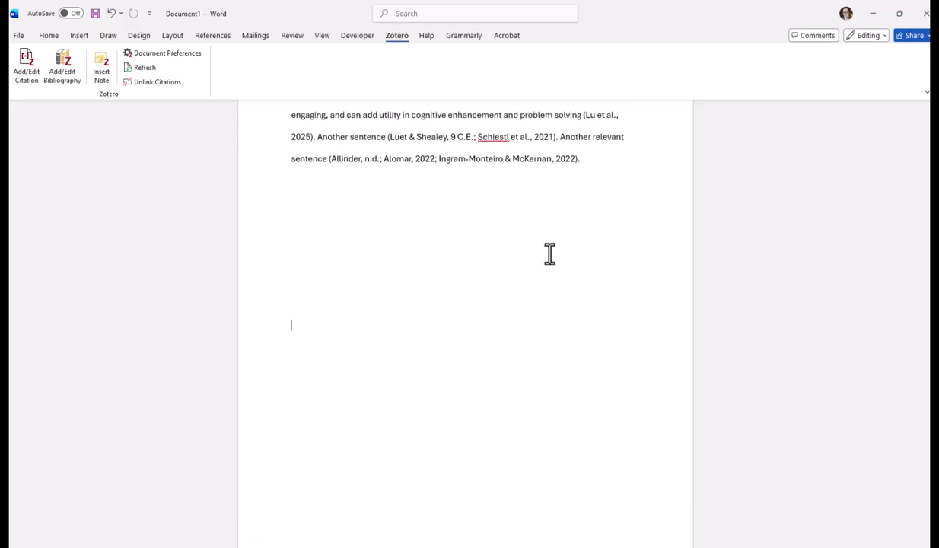
{"action": "scroll", "coordinate": [381, 487], "scroll_direction": "down", "scroll_amount": 4}
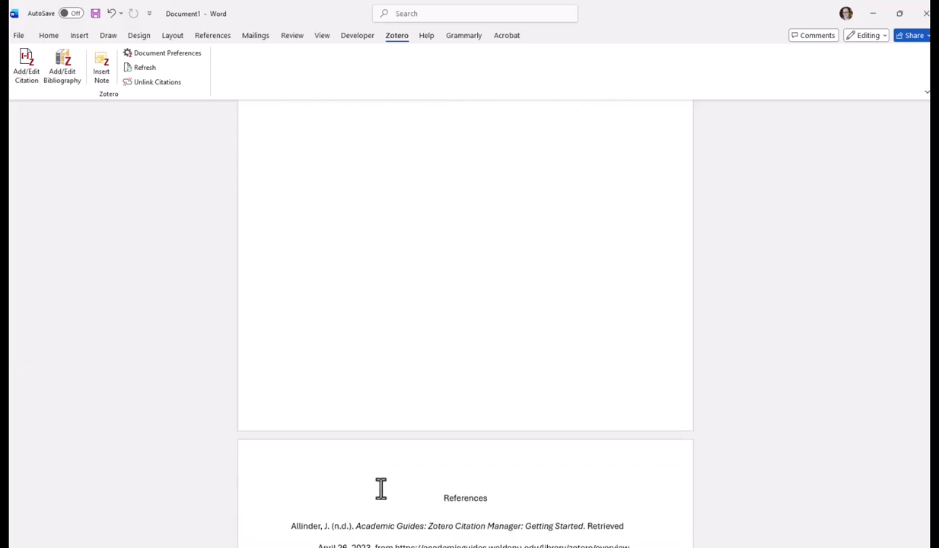
{"action": "scroll", "coordinate": [381, 487], "scroll_direction": "down", "scroll_amount": 3}
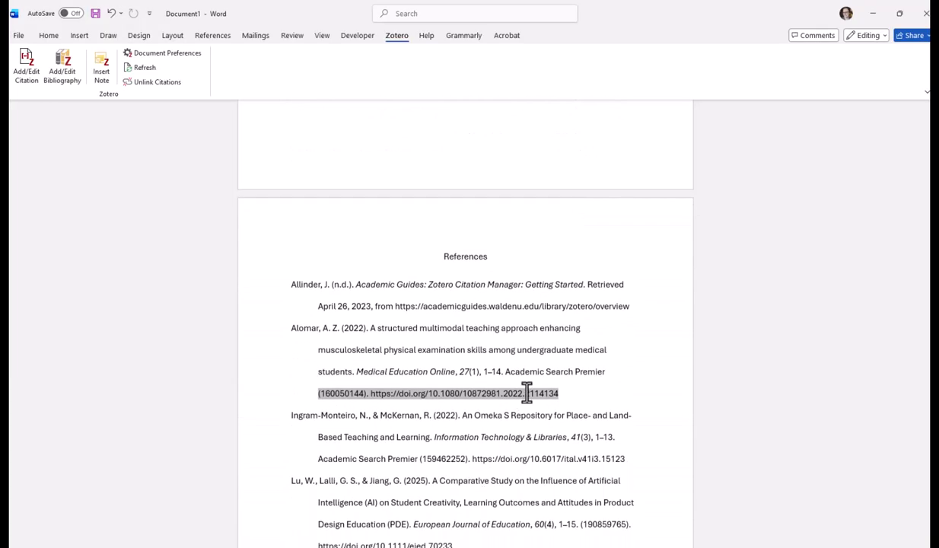
{"action": "left_click", "coordinate": [389, 325]}
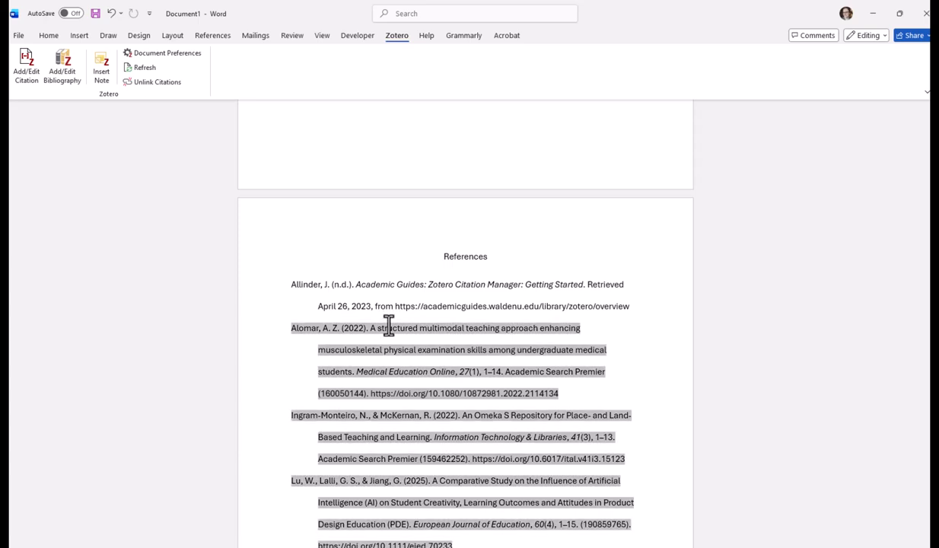
{"action": "left_click", "coordinate": [636, 325]}
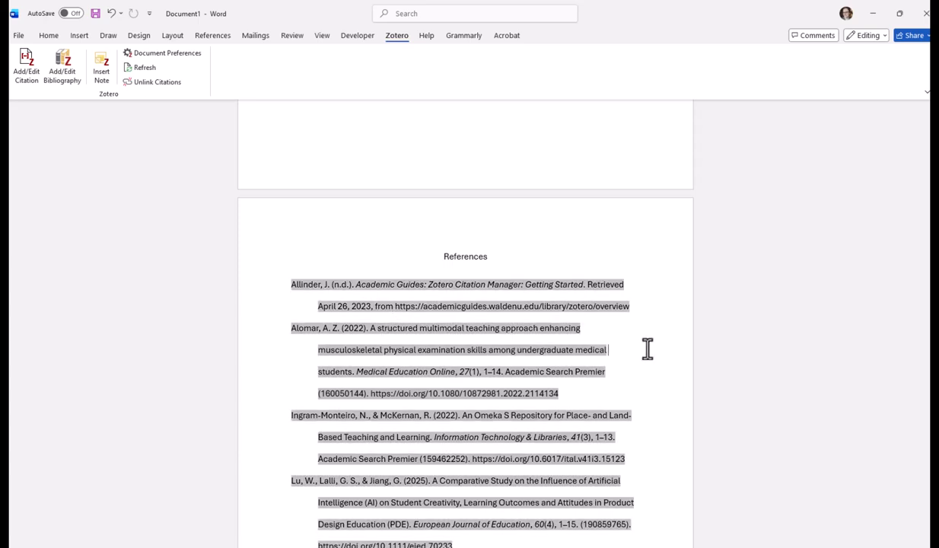
{"action": "scroll", "coordinate": [651, 365], "scroll_direction": "down", "scroll_amount": 1}
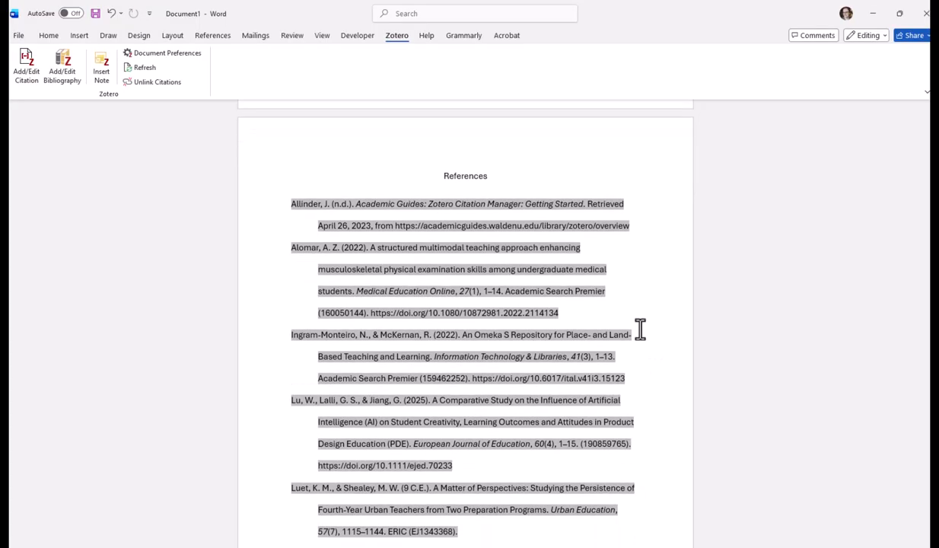
{"action": "left_click", "coordinate": [456, 170]}
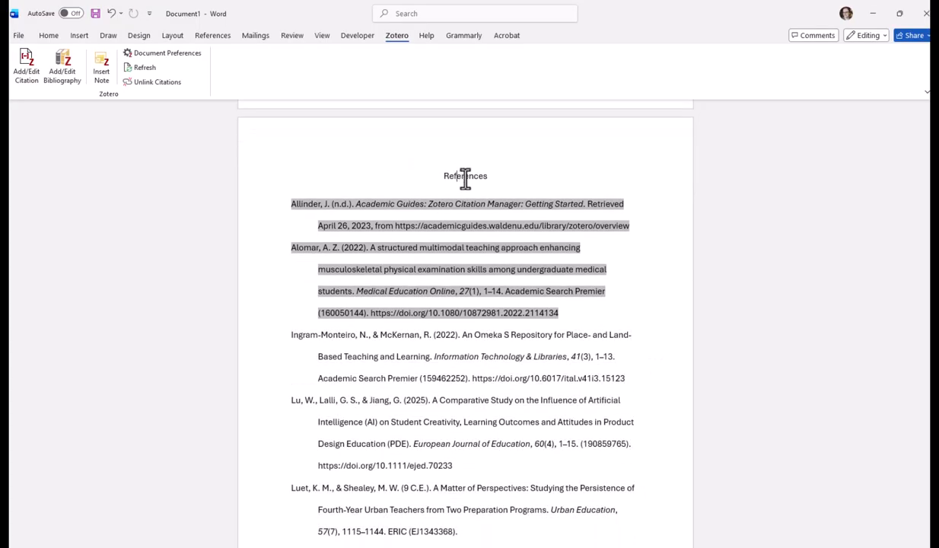
Step: In Zotero's Dissertation collection, select the "Meta-Analysis", first "Enhancing programming education", "Evaluating the effects of Generative AI" and "Study on the impact" articles
{"action": "scroll", "coordinate": [465, 179], "scroll_direction": "up", "scroll_amount": 1}
{"action": "left_click", "coordinate": [410, 544]}
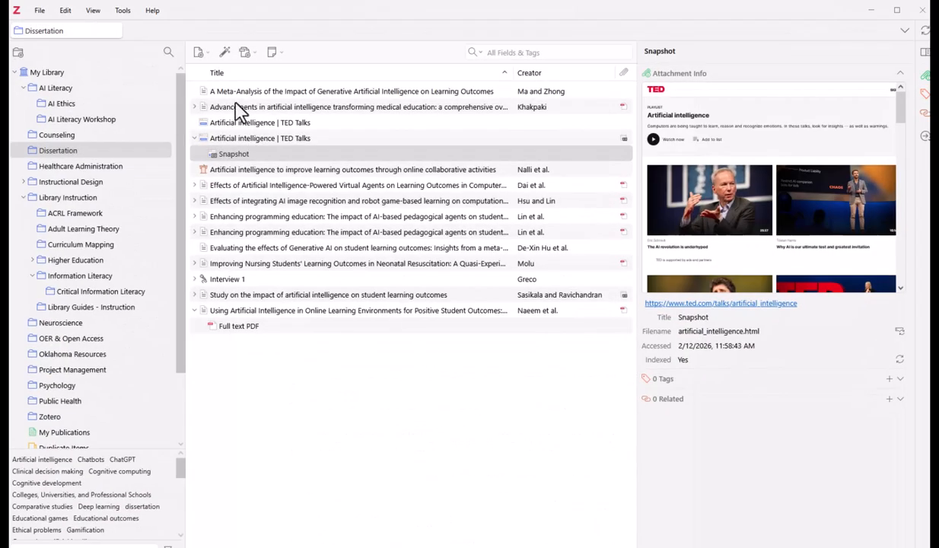
{"action": "left_click", "coordinate": [265, 93]}
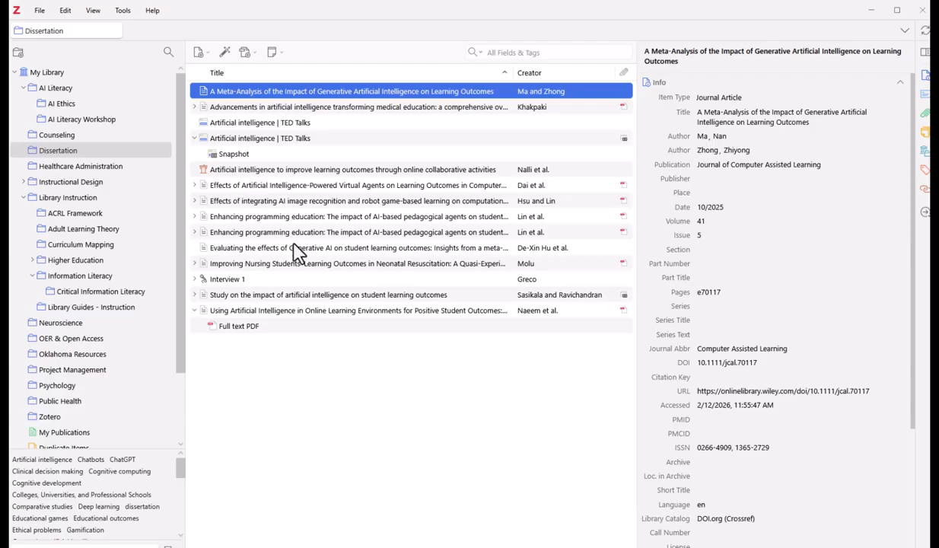
{"action": "left_click", "coordinate": [231, 185], "text": "ctrl"}
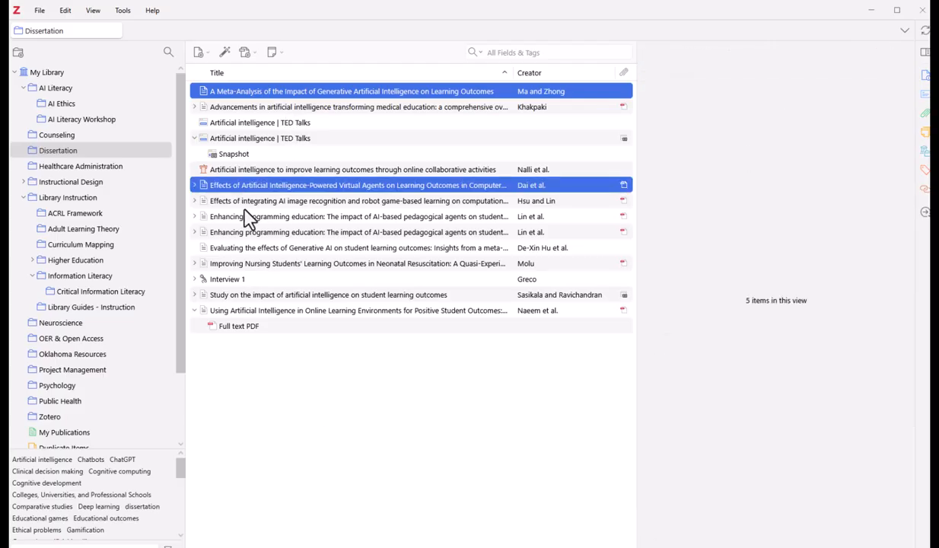
{"action": "left_click", "coordinate": [239, 217], "text": "ctrl"}
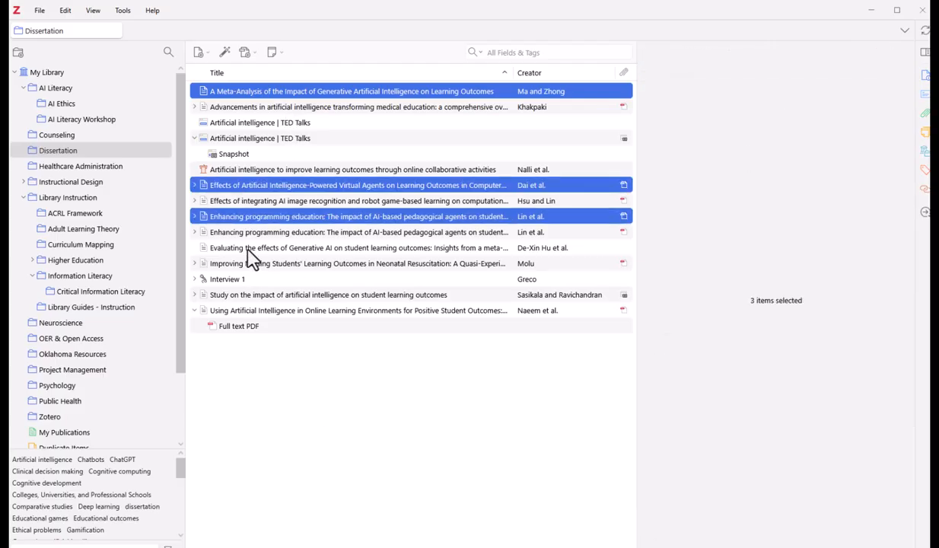
{"action": "left_click", "coordinate": [242, 296]}
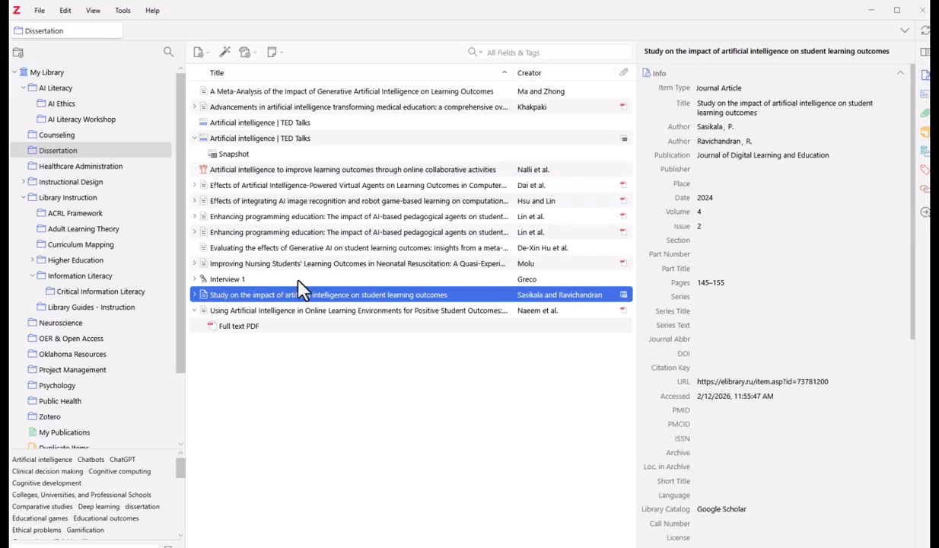
{"action": "left_click", "coordinate": [258, 247], "text": "ctrl"}
{"action": "left_click", "coordinate": [252, 216], "text": "ctrl"}
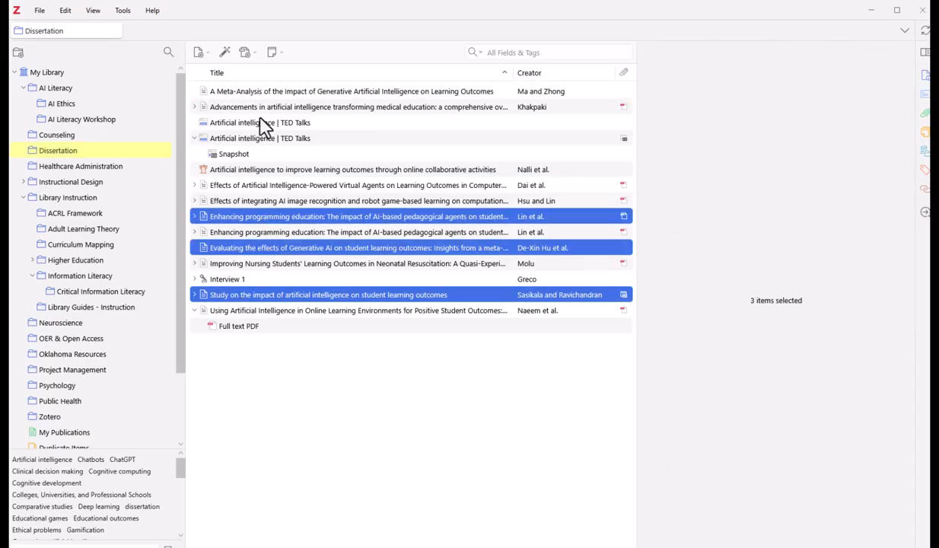
{"action": "left_click", "coordinate": [255, 93], "text": "ctrl"}
Step: Place the four selected Zotero items into the Word document as formatted references before the "References" heading, and undo the insertion
{"action": "left_click_drag", "start_coordinate": [296, 93], "coordinate": [501, 252]}
{"action": "scroll", "coordinate": [503, 245], "scroll_direction": "down", "scroll_amount": 3}
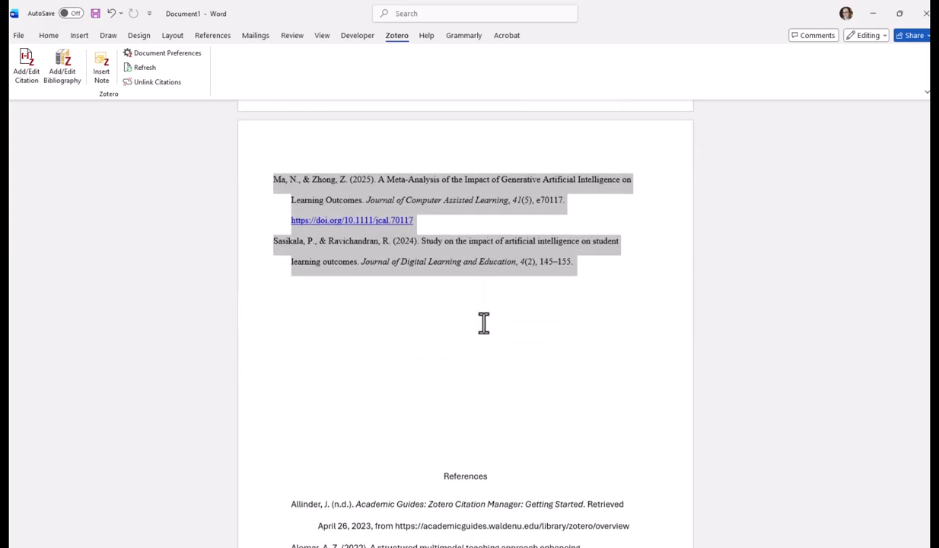
{"action": "scroll", "coordinate": [482, 318], "scroll_direction": "down", "scroll_amount": 3}
{"action": "scroll", "coordinate": [482, 314], "scroll_direction": "up", "scroll_amount": 8}
{"action": "left_click", "coordinate": [111, 13]}
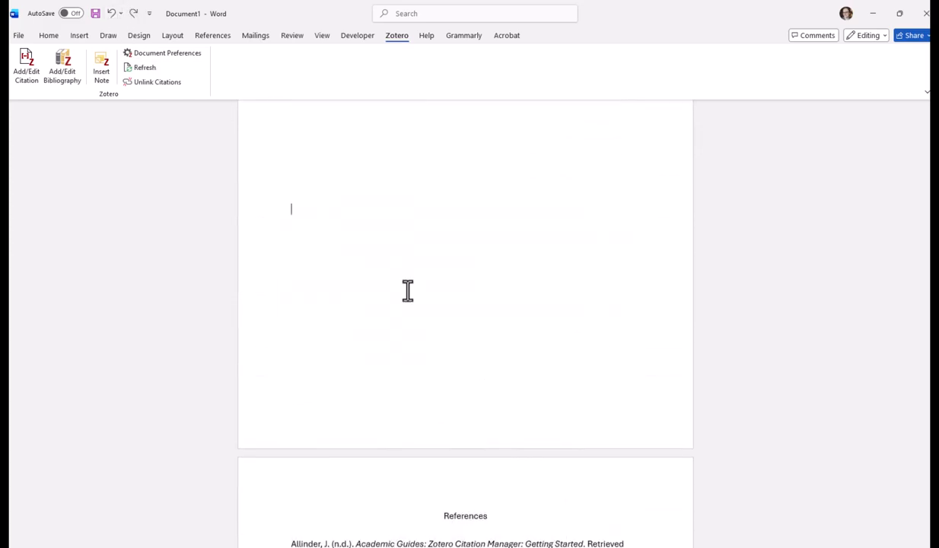
Step: Insert a page break after the last entry of the generated reference list
{"action": "scroll", "coordinate": [407, 290], "scroll_direction": "down", "scroll_amount": 8}
{"action": "left_click", "coordinate": [528, 275]}
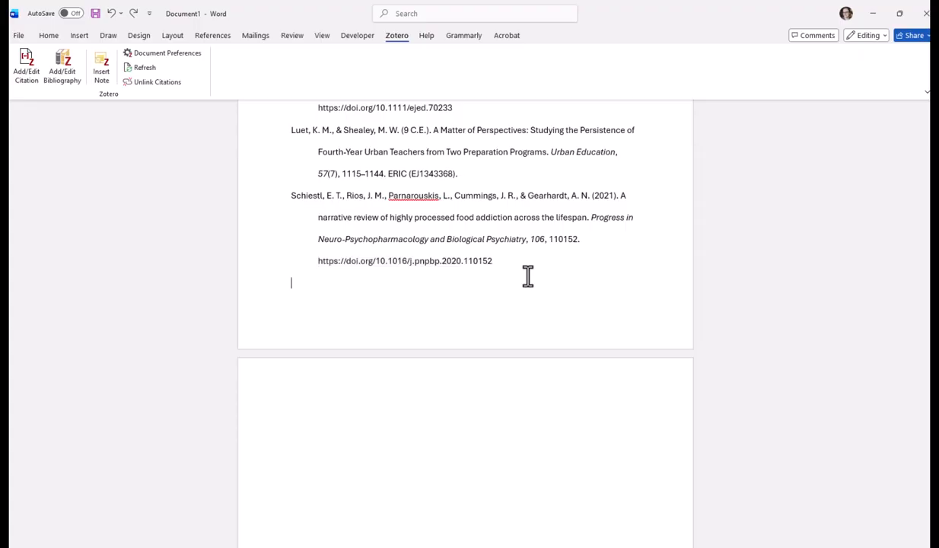
{"action": "key", "text": "ctrl+Return"}
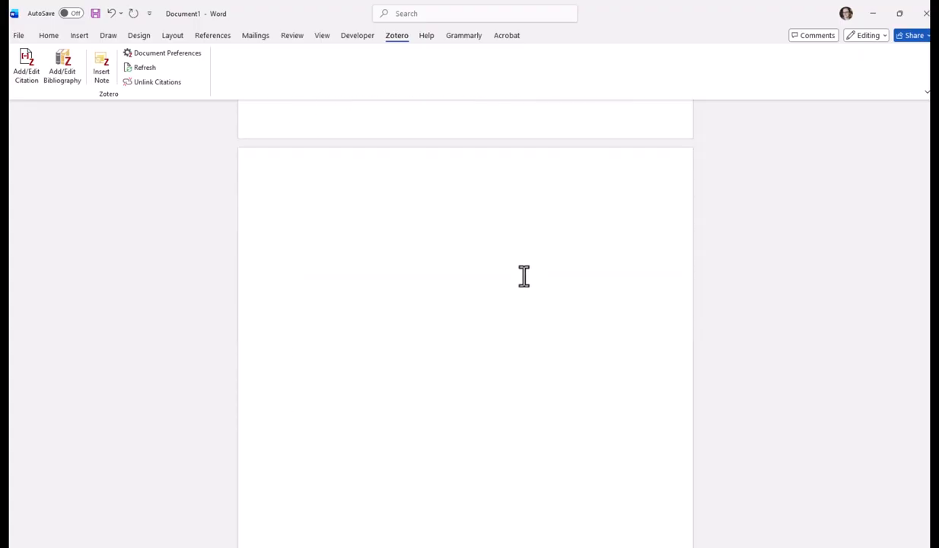
Step: Switch to Zotero and place the four selected Dissertation items onto the new last page of the Word document as formatted references
{"action": "key", "text": "alt+Tab"}
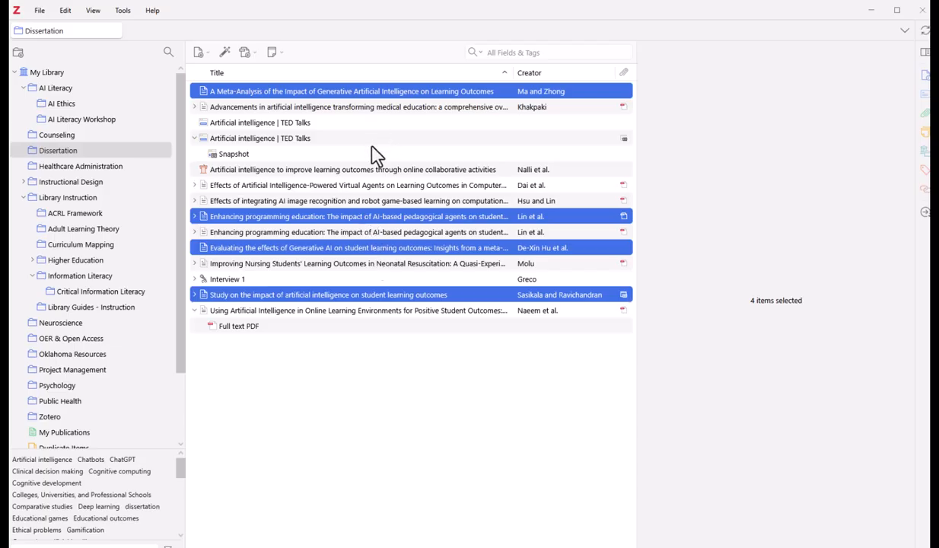
{"action": "left_click_drag", "start_coordinate": [349, 92], "coordinate": [268, 543]}
{"action": "left_click_drag", "start_coordinate": [350, 240], "coordinate": [353, 243]}
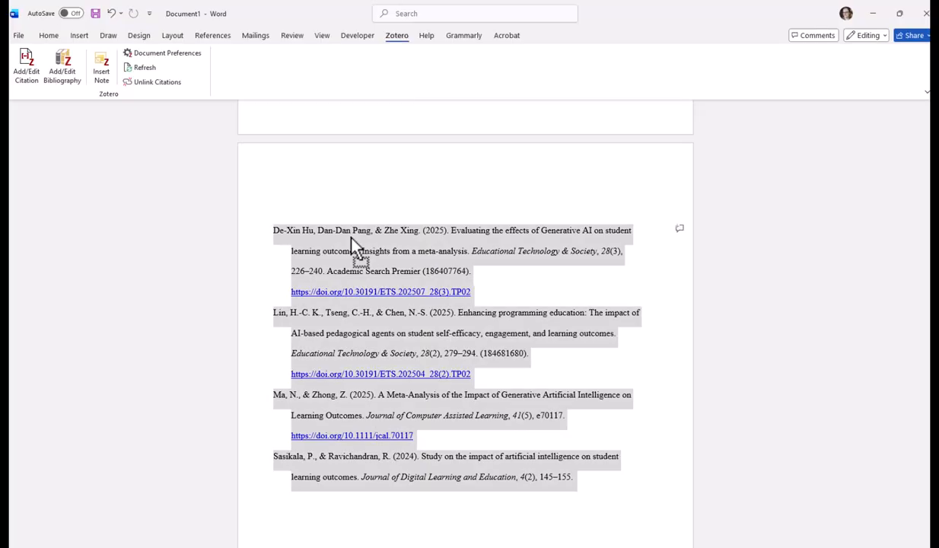
{"action": "left_click", "coordinate": [493, 206]}
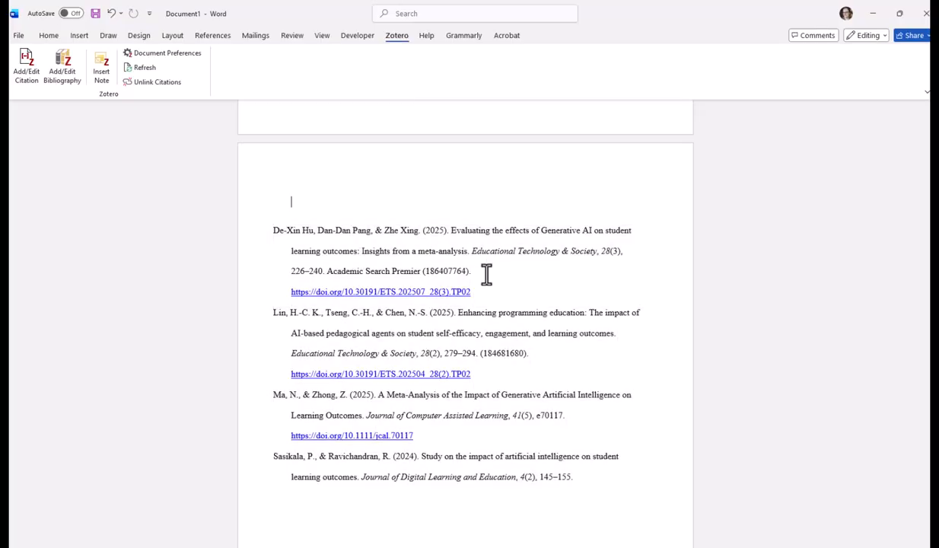
Step: Compare the directly added references with the generated reference list, their Zotero library items and the in-text citations on the draft's first page
{"action": "scroll", "coordinate": [509, 278], "scroll_direction": "down", "scroll_amount": 2}
{"action": "scroll", "coordinate": [509, 283], "scroll_direction": "up", "scroll_amount": 5}
{"action": "scroll", "coordinate": [510, 284], "scroll_direction": "up", "scroll_amount": 1}
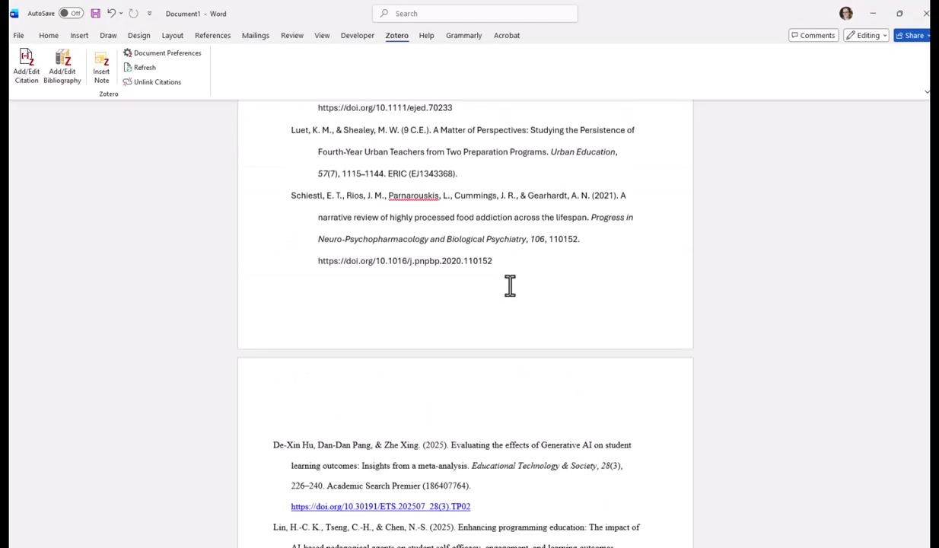
{"action": "scroll", "coordinate": [494, 298], "scroll_direction": "down", "scroll_amount": 5}
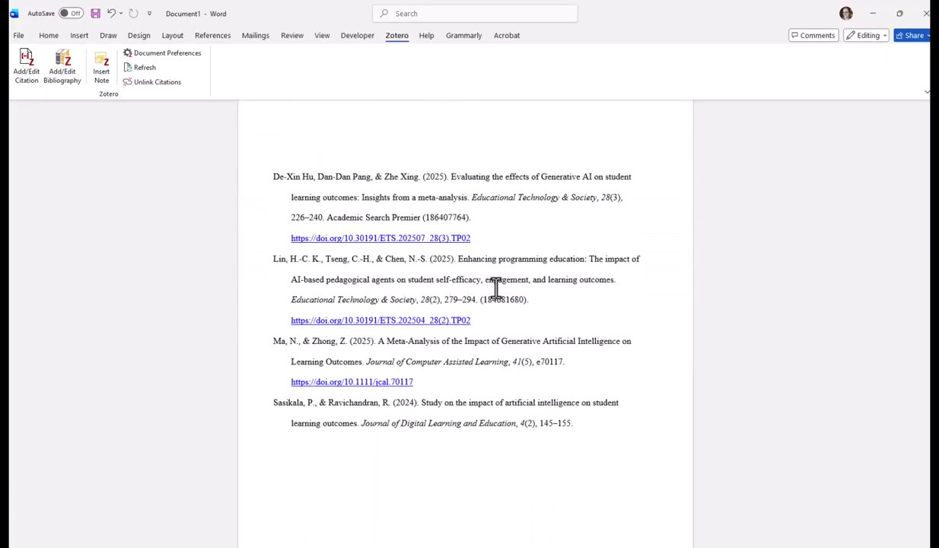
{"action": "scroll", "coordinate": [536, 291], "scroll_direction": "up", "scroll_amount": 2}
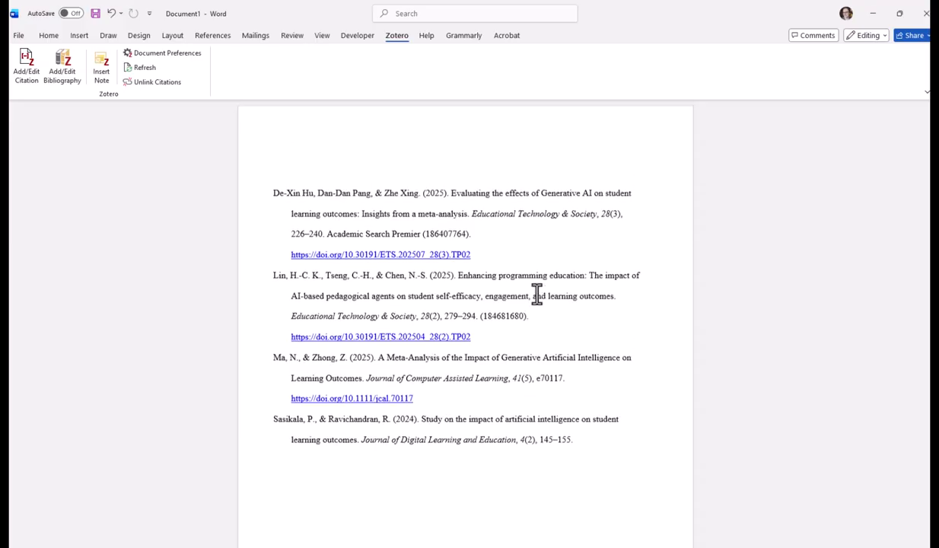
{"action": "scroll", "coordinate": [536, 290], "scroll_direction": "up", "scroll_amount": 1}
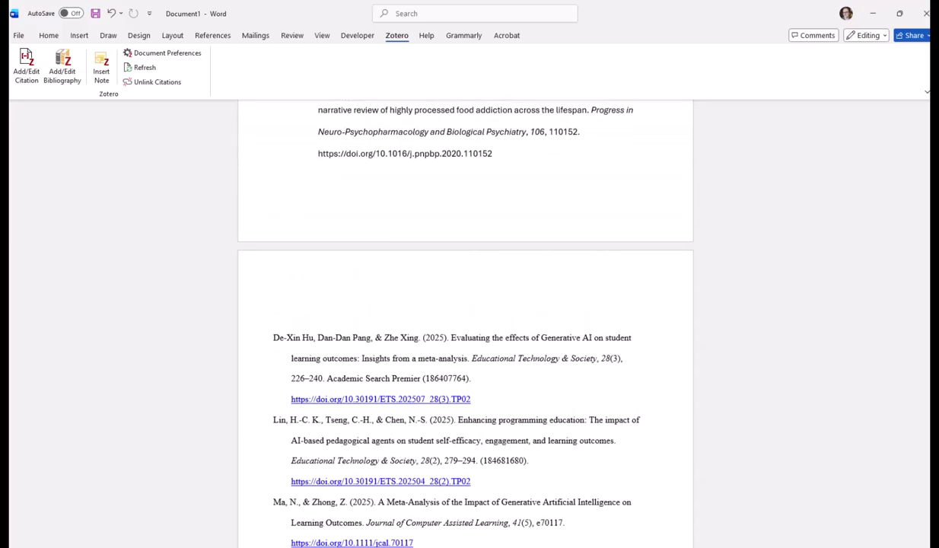
{"action": "key", "text": "alt+Tab"}
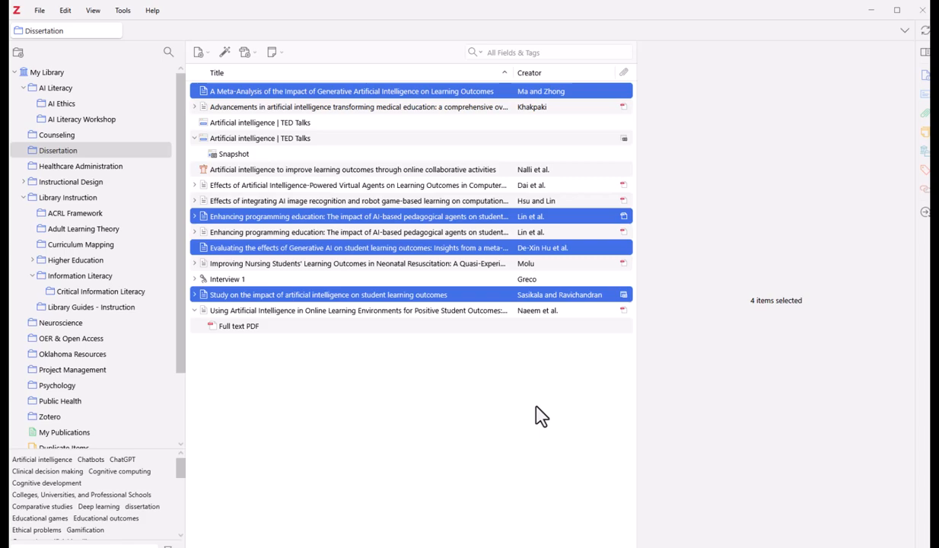
{"action": "left_click", "coordinate": [458, 91]}
{"action": "key", "text": "alt+Tab"}
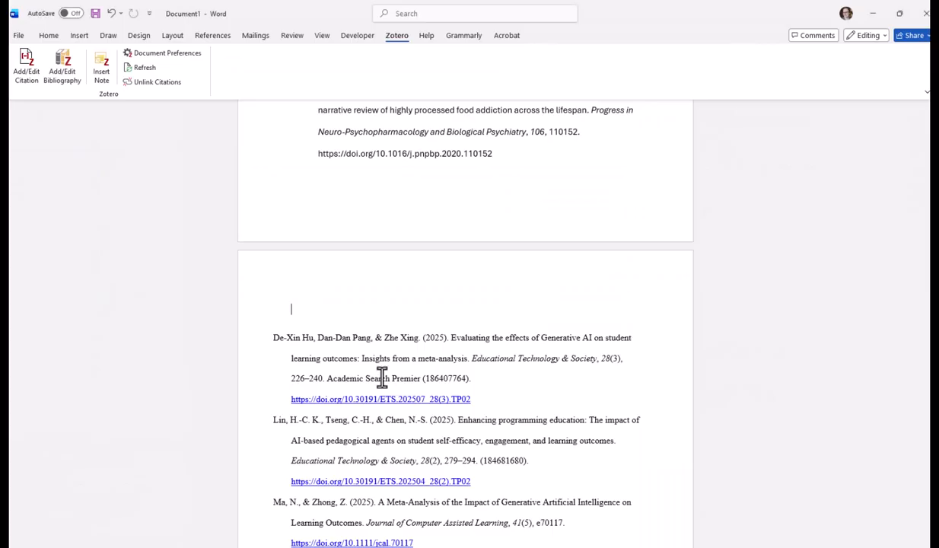
{"action": "scroll", "coordinate": [461, 360], "scroll_direction": "up", "scroll_amount": 12}
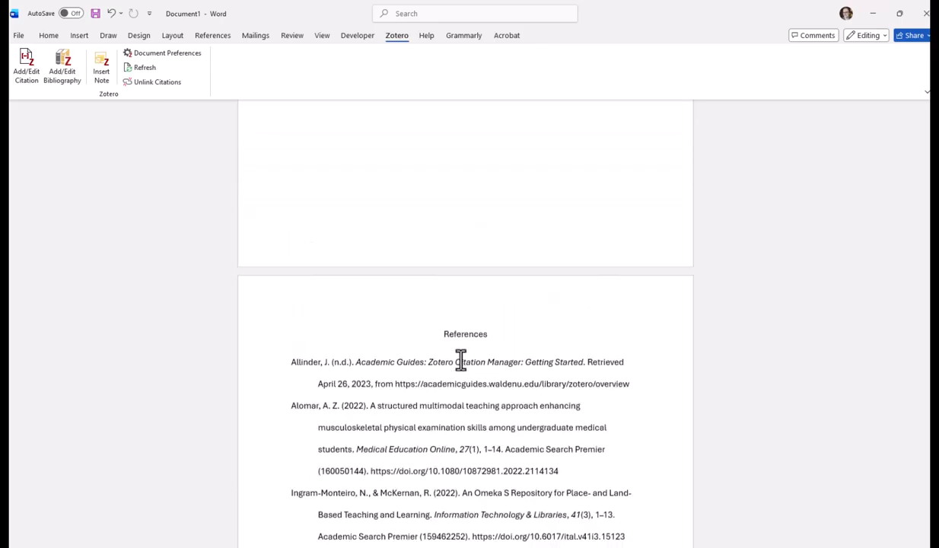
{"action": "scroll", "coordinate": [461, 361], "scroll_direction": "up", "scroll_amount": 8}
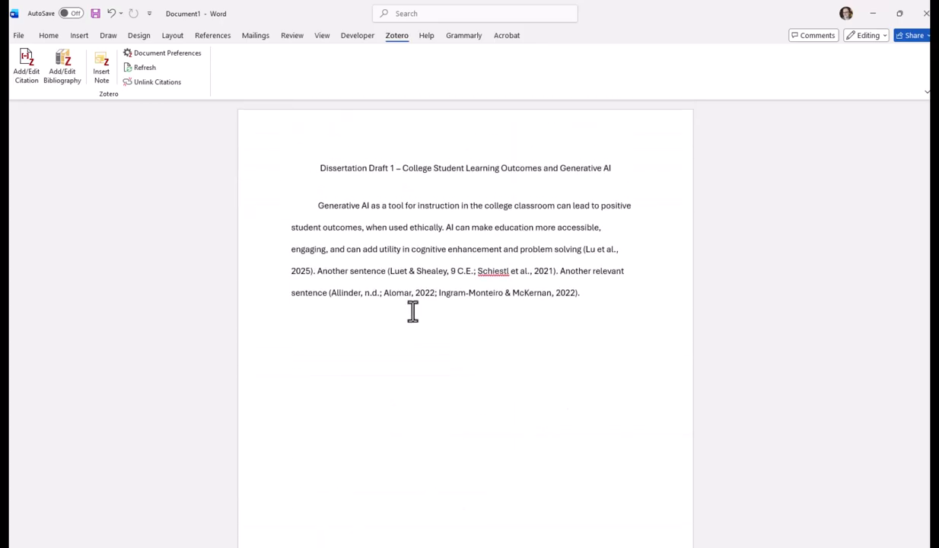
Step: Switch to the "Zotero 8 Workshop - Feb 2026" design in Canva and present its slides full screen
{"action": "mouse_move", "coordinate": [179, 545]}
{"action": "left_click", "coordinate": [152, 518]}
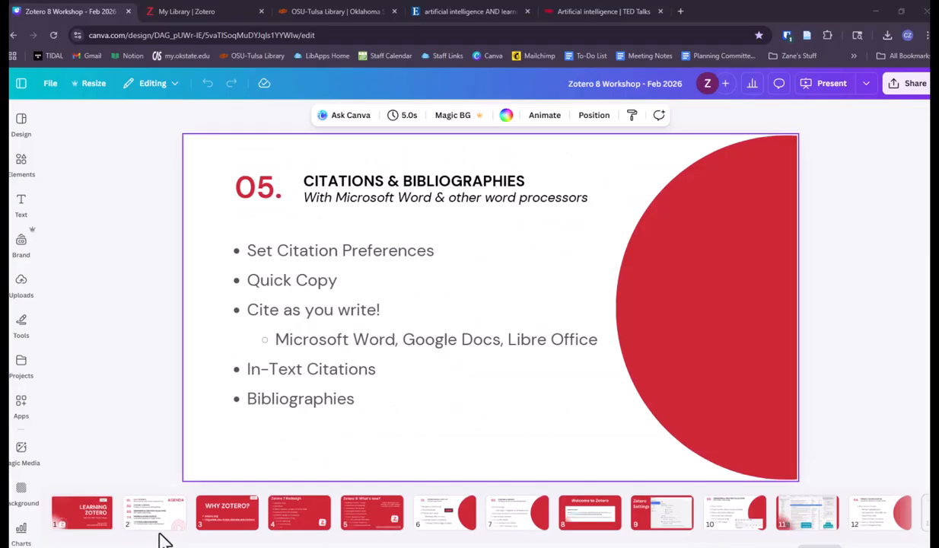
{"action": "left_click", "coordinate": [831, 85]}
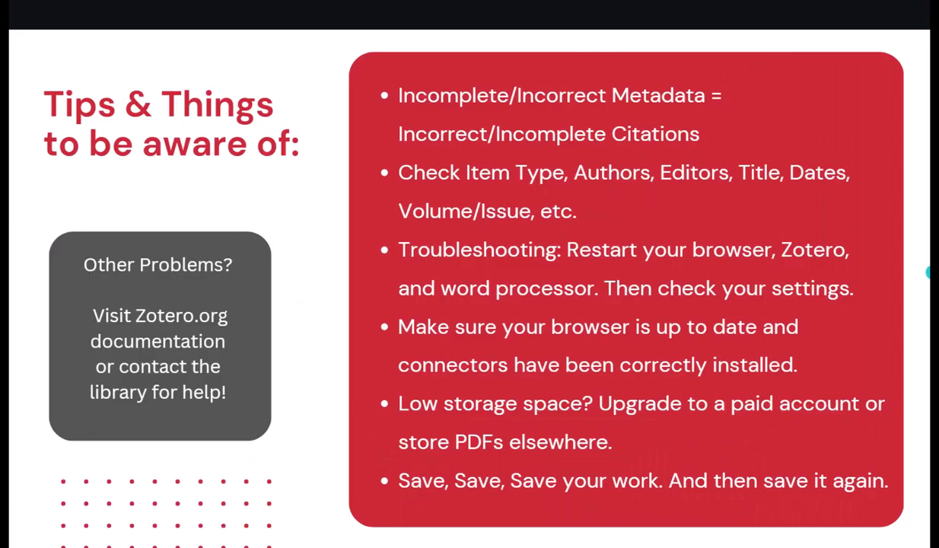